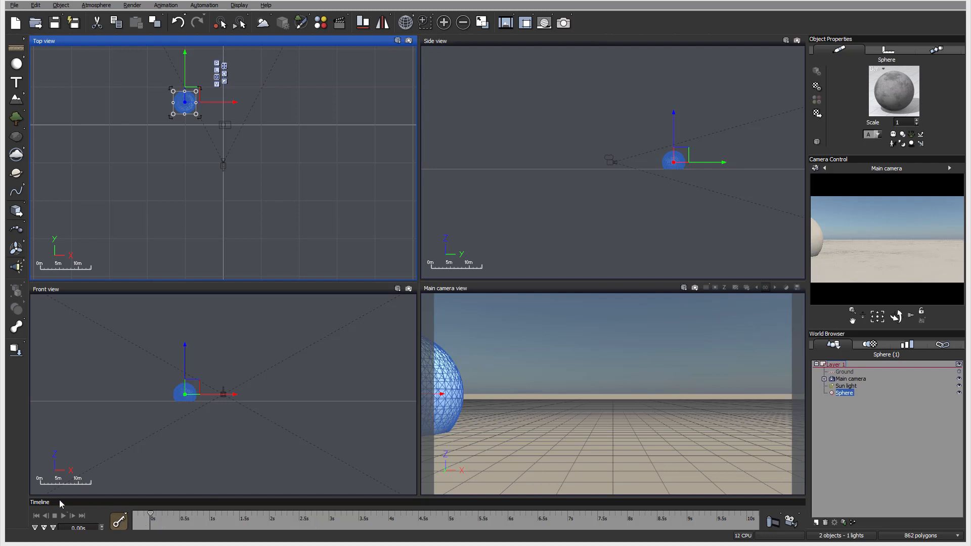
Select the sphere and add a keyframe to all of its properties at 0 s.
left_click(124, 520)
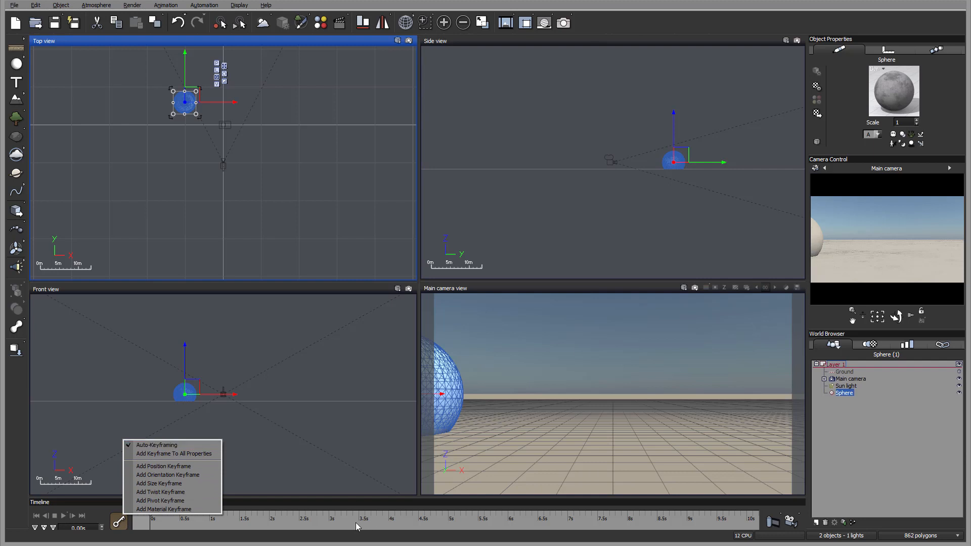
left_click(314, 505)
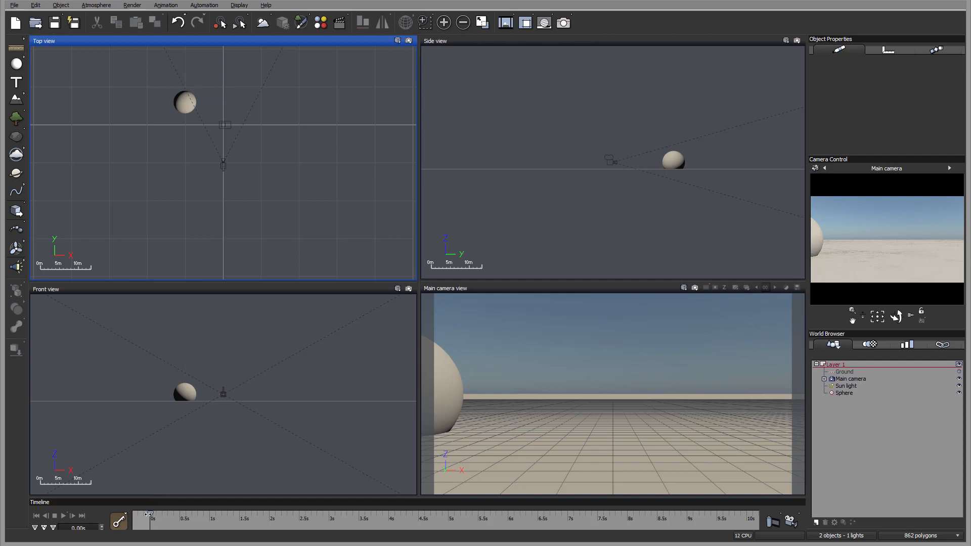
left_click(116, 523)
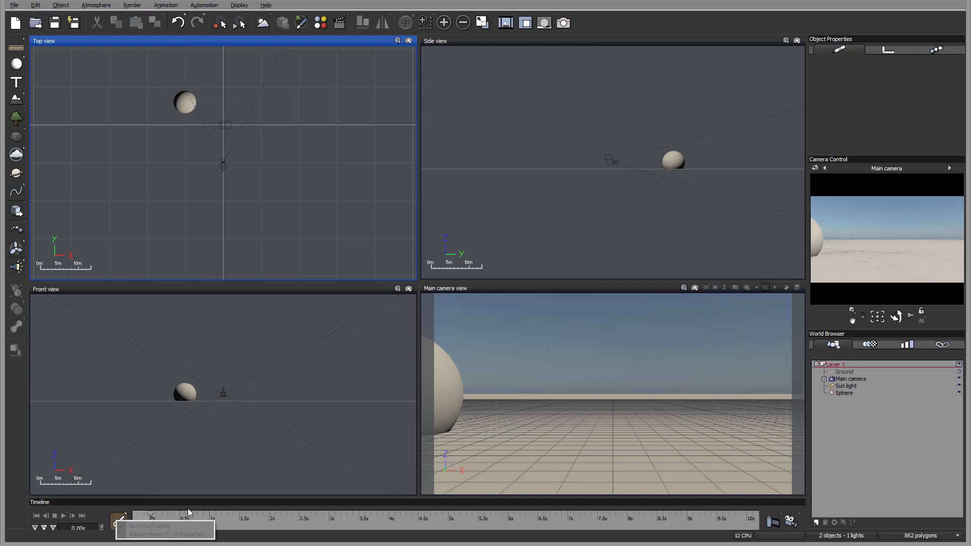
left_click(843, 393)
left_click(127, 520)
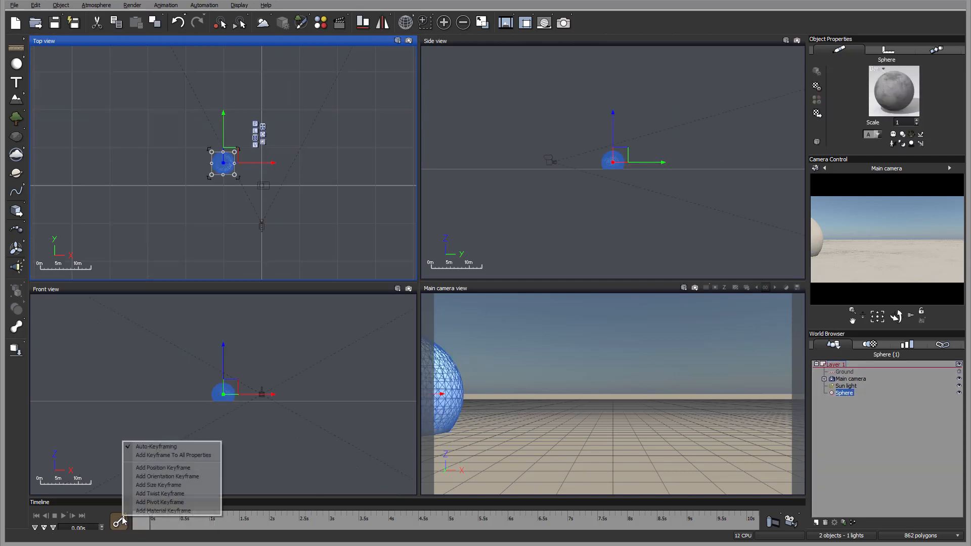
left_click(186, 455)
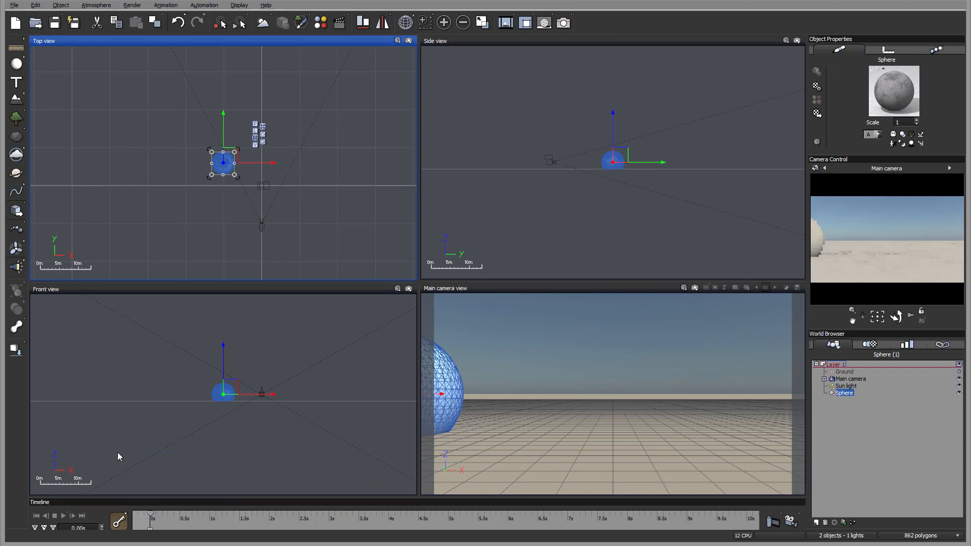
Animate the sphere by moving it at 3 s about 36 m along +X and 20 m along +Y in the top view.
left_click_drag(150, 513, 328, 516)
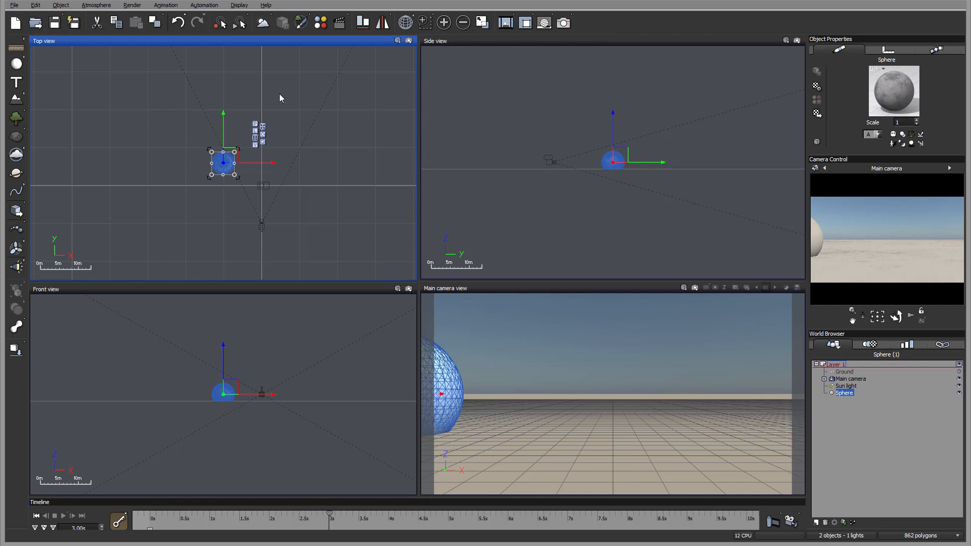
left_click_drag(240, 146, 380, 66)
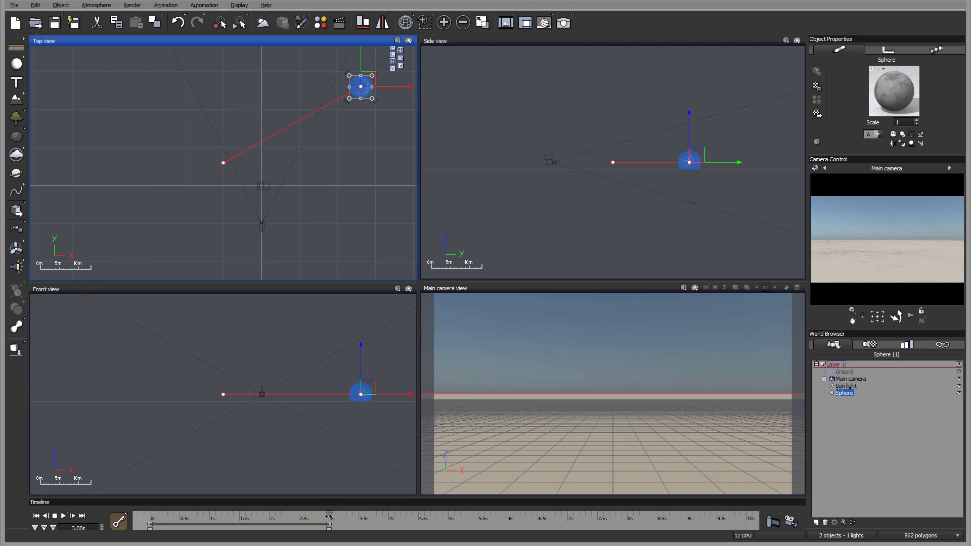
mouse_move(328, 515)
left_mouse_down()
mouse_move(150, 516)
mouse_move(313, 515)
left_mouse_up()
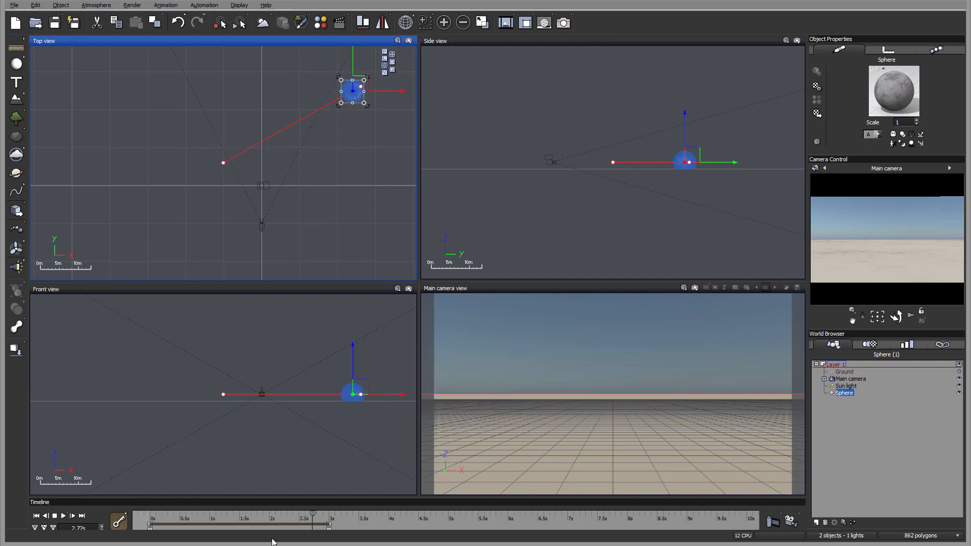
Turn off auto-keyframing and move the sphere at 5.2 s toward +X and -Y in the top view.
left_click(120, 520)
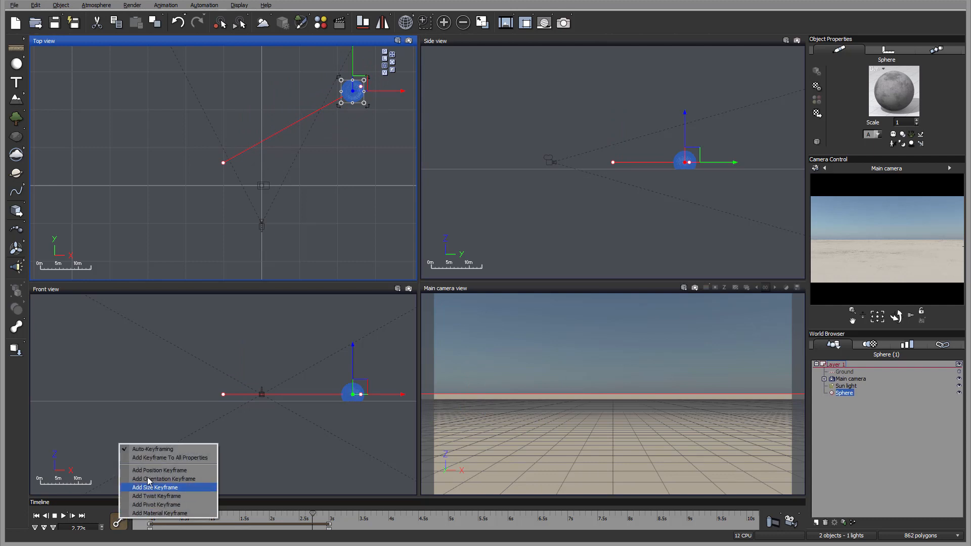
left_click(163, 449)
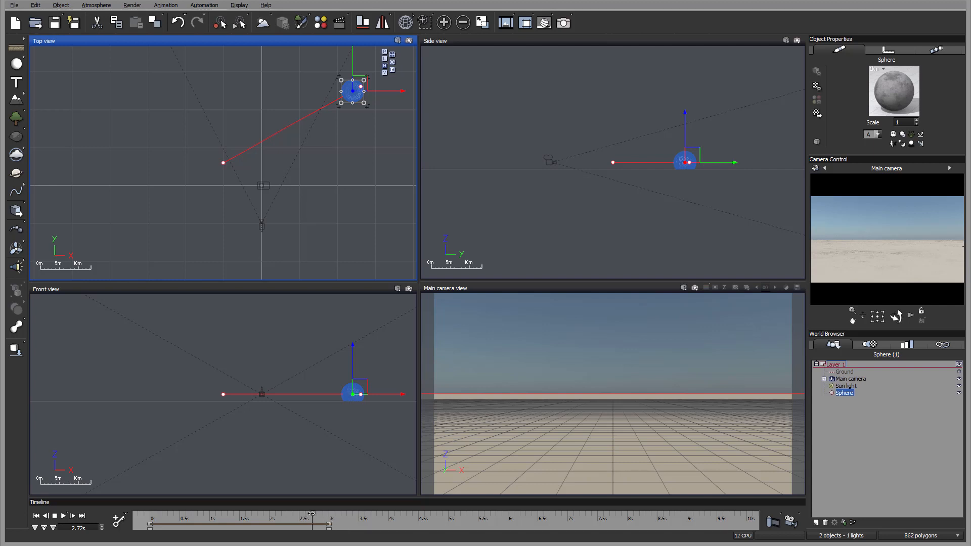
left_click_drag(319, 514, 460, 521)
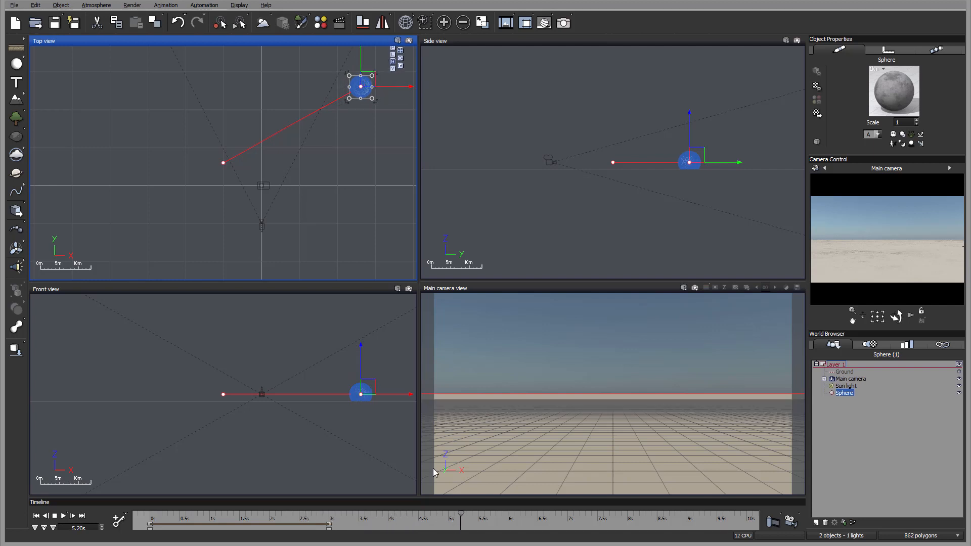
left_click_drag(371, 86, 406, 211)
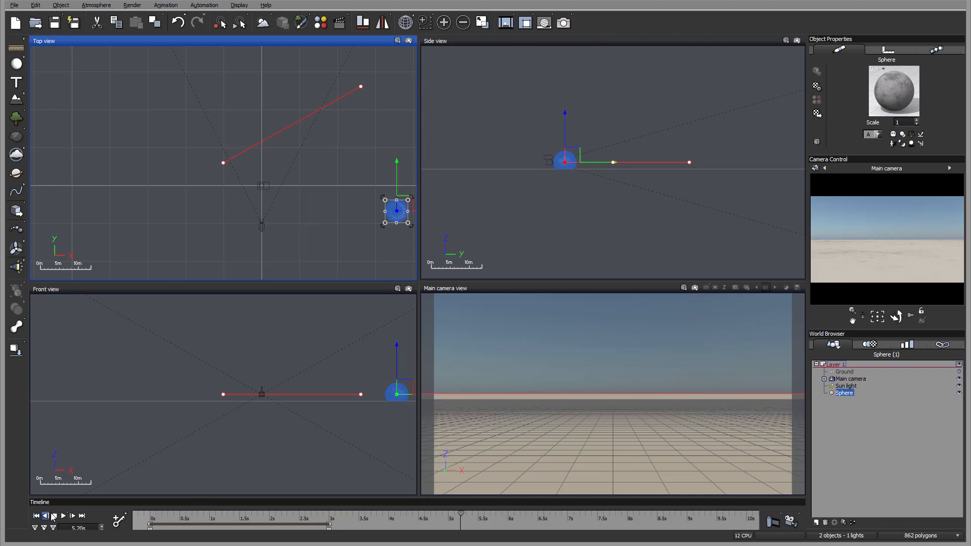
Return to the first frame and scrub to about 2.84 s to check the sphere's recorded motion.
left_click(36, 516)
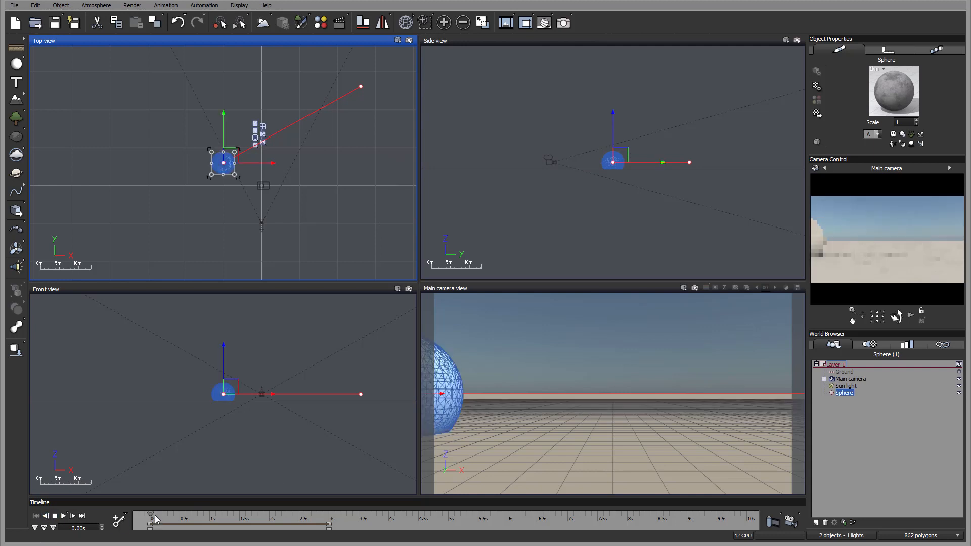
left_click_drag(150, 515, 320, 528)
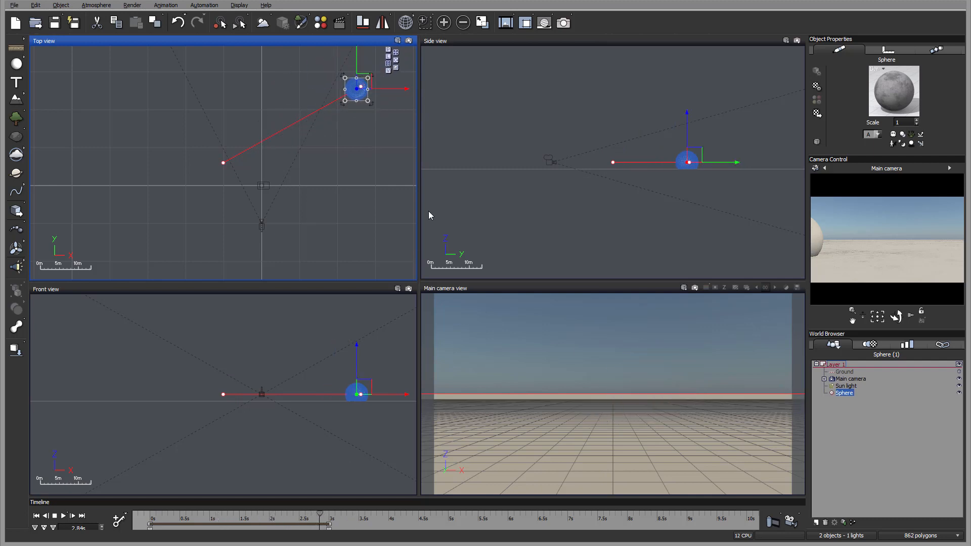
right_click_drag(379, 122, 350, 148)
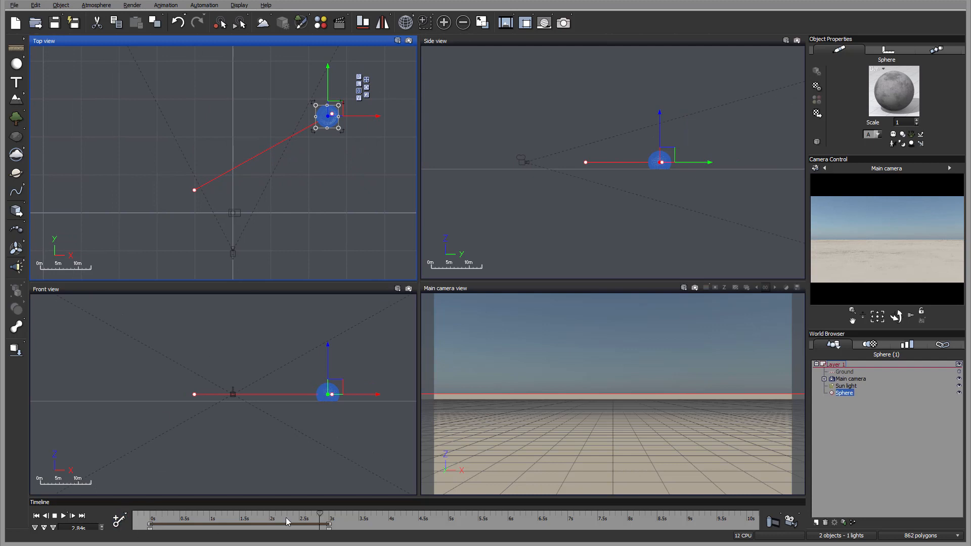
Turn auto-keyframing back on and move the sphere off its straight path at about 1.56 s to curve the trajectory.
left_click(119, 519)
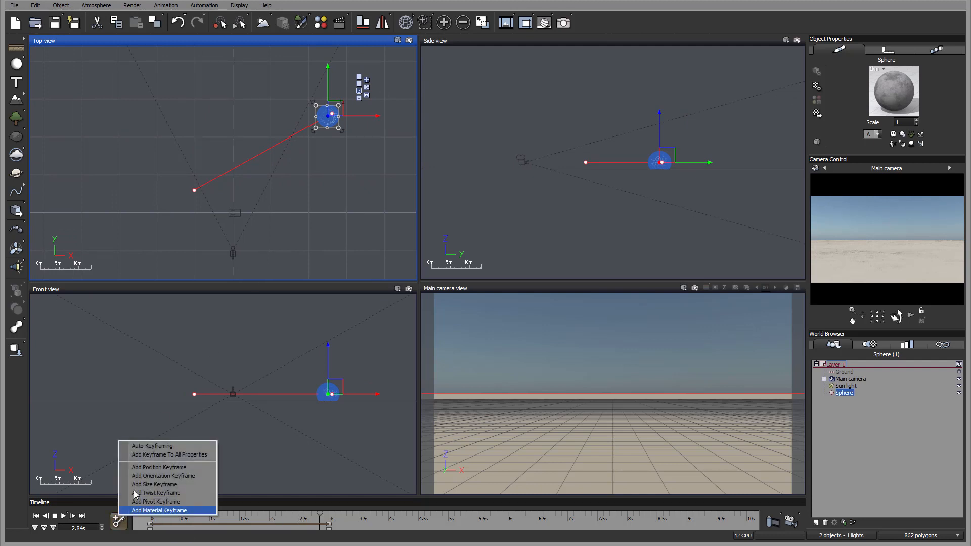
left_click(173, 447)
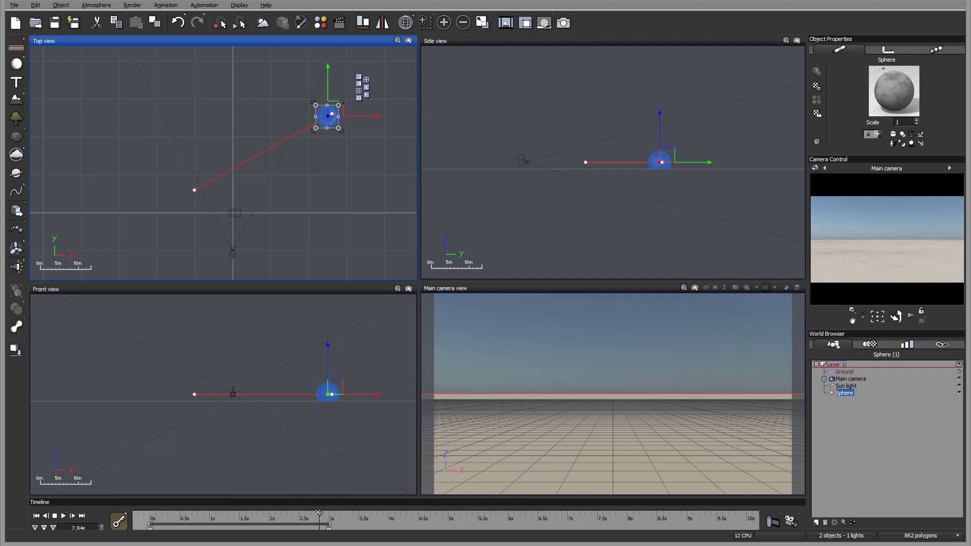
left_click_drag(317, 514, 243, 514)
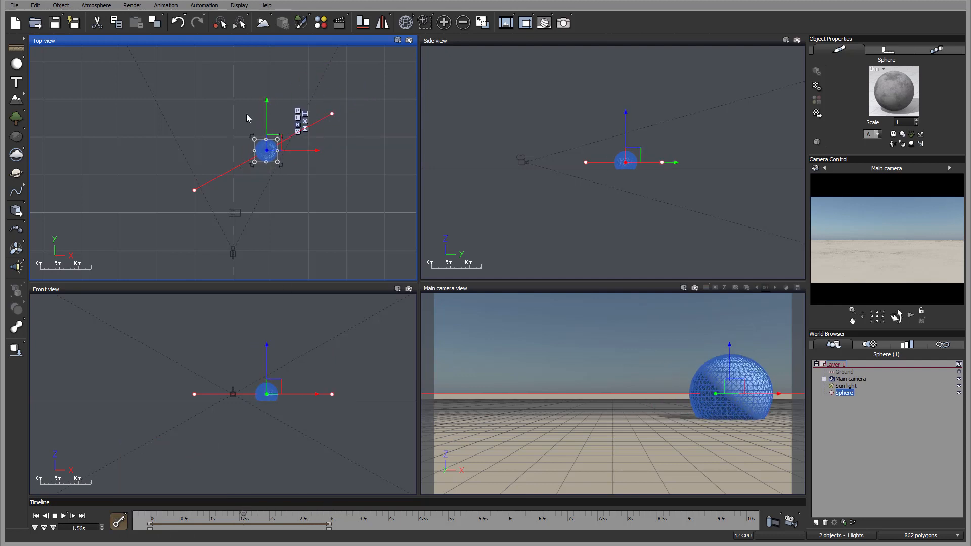
left_click_drag(273, 148, 243, 89)
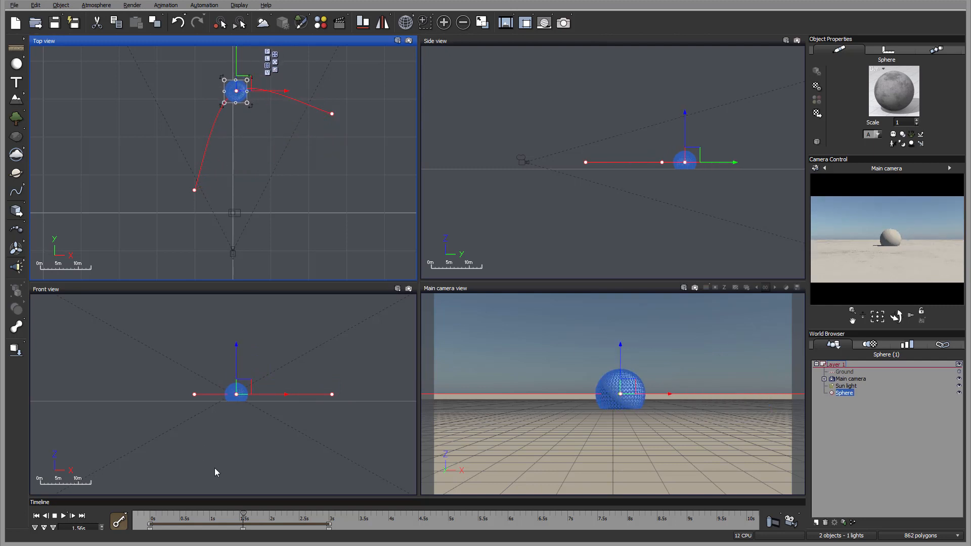
Move the timeline to about 0.68 s and select the sphere's middle keyframe to display its path tangents.
left_click_drag(244, 514, 190, 513)
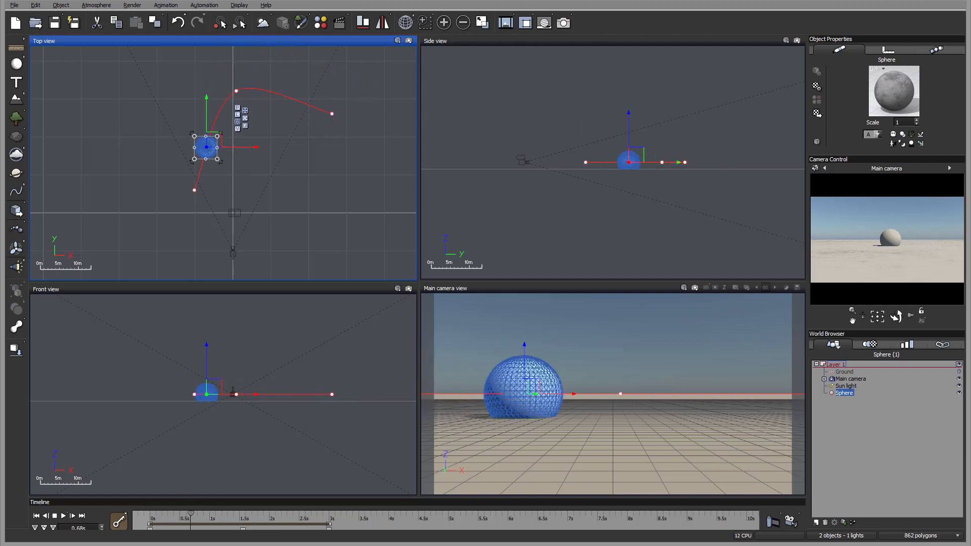
left_click(243, 527)
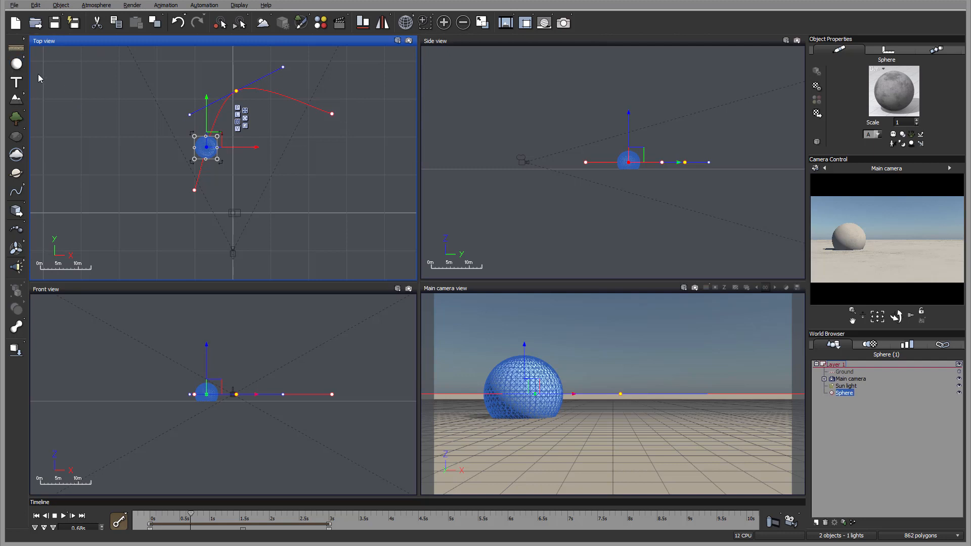
Add a second sphere and move it away from the first, toward +X and +Y in the top view.
left_click(16, 63)
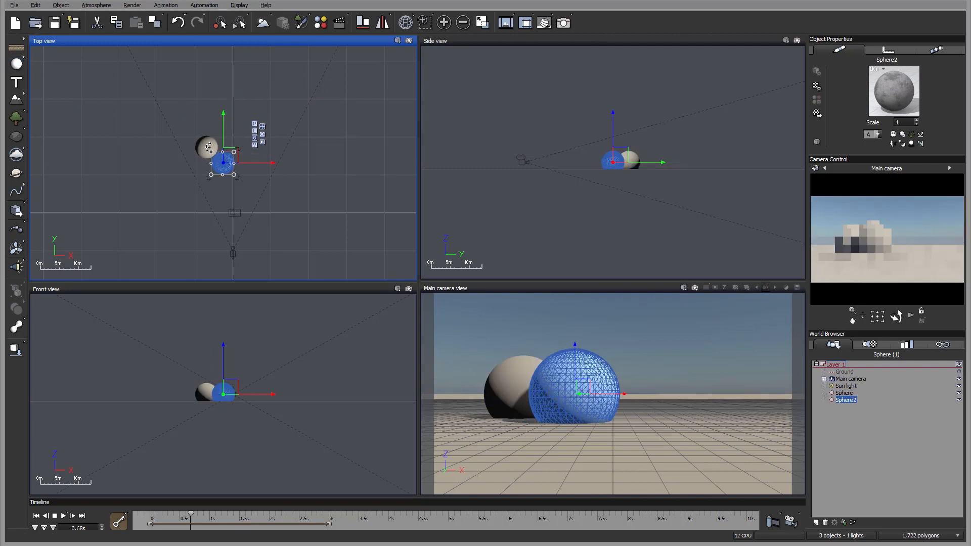
left_click(857, 429)
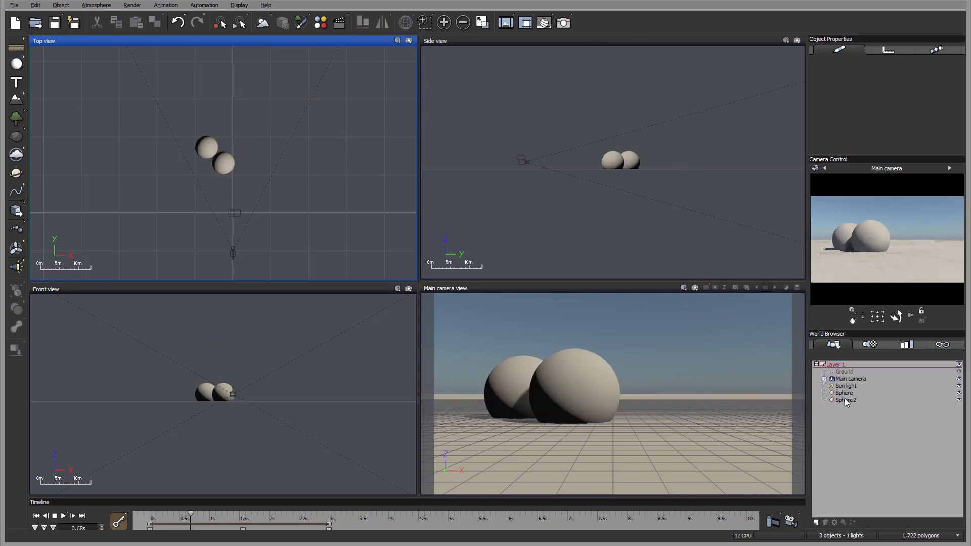
left_click(845, 400)
left_click_drag(226, 159, 272, 82)
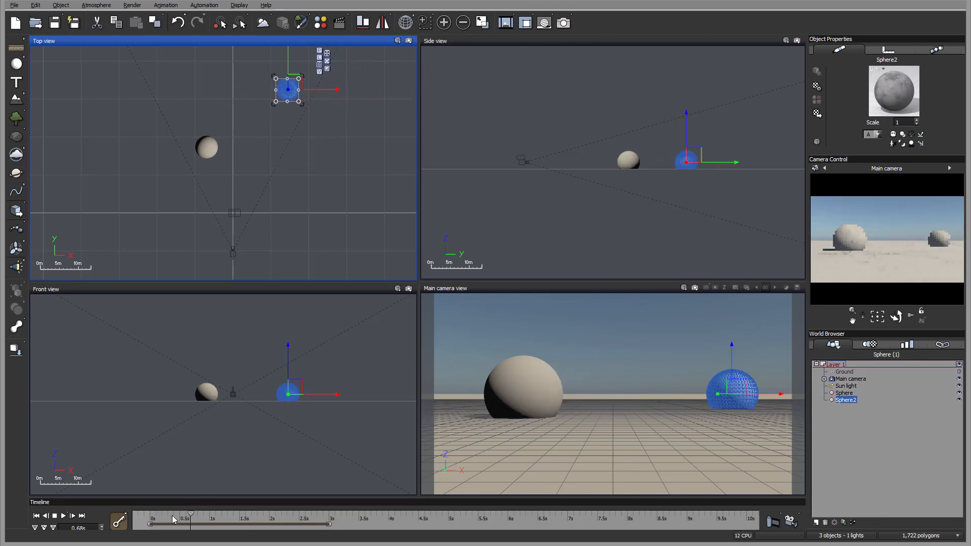
Move the second sphere toward the camera at about 0.88 s to animate it, and scrub to about 1.32 s.
mouse_move(191, 513)
left_mouse_down()
mouse_move(279, 514)
mouse_move(203, 514)
left_mouse_up()
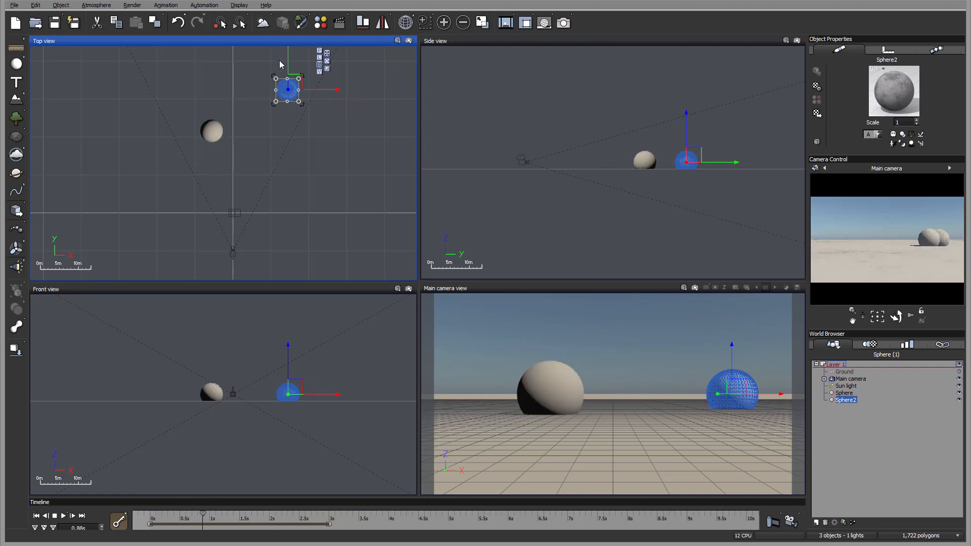
left_click_drag(296, 82, 272, 150)
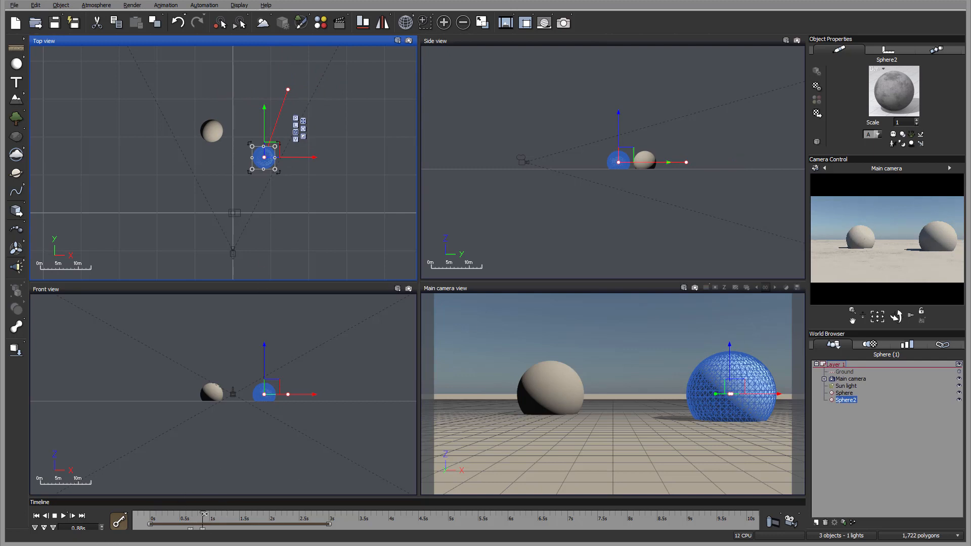
left_click_drag(204, 514, 229, 514)
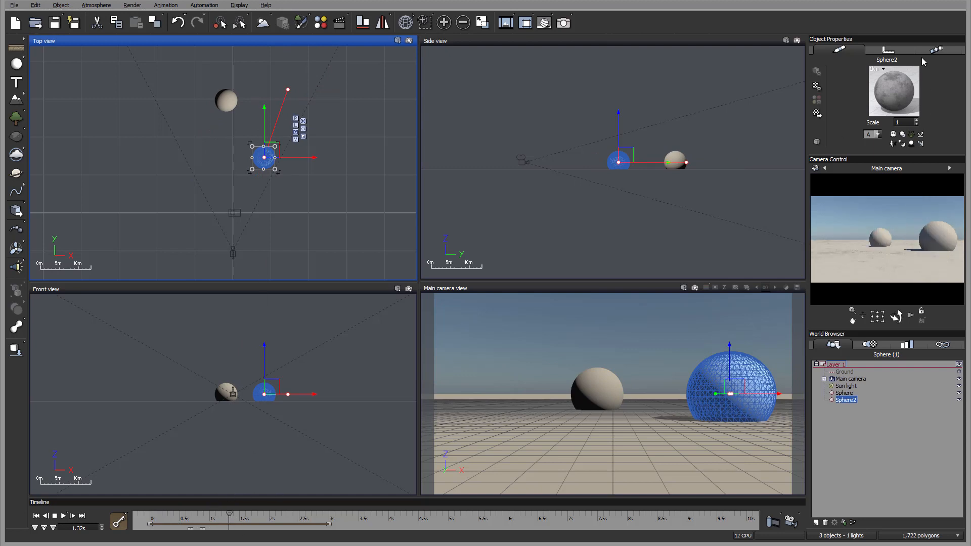
Switch off animation for the second sphere in its animation properties, removing its recorded motion.
left_click(938, 50)
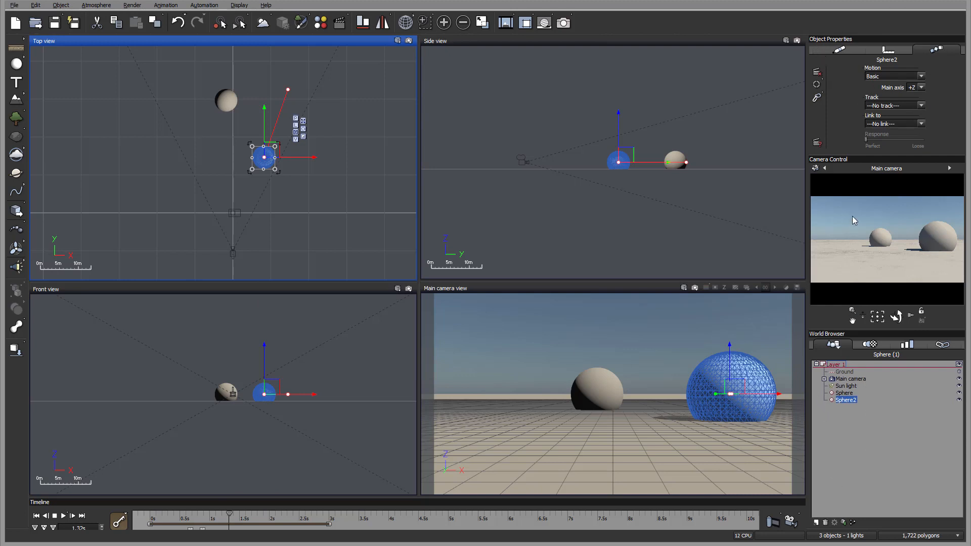
left_click(817, 72)
left_click(540, 290)
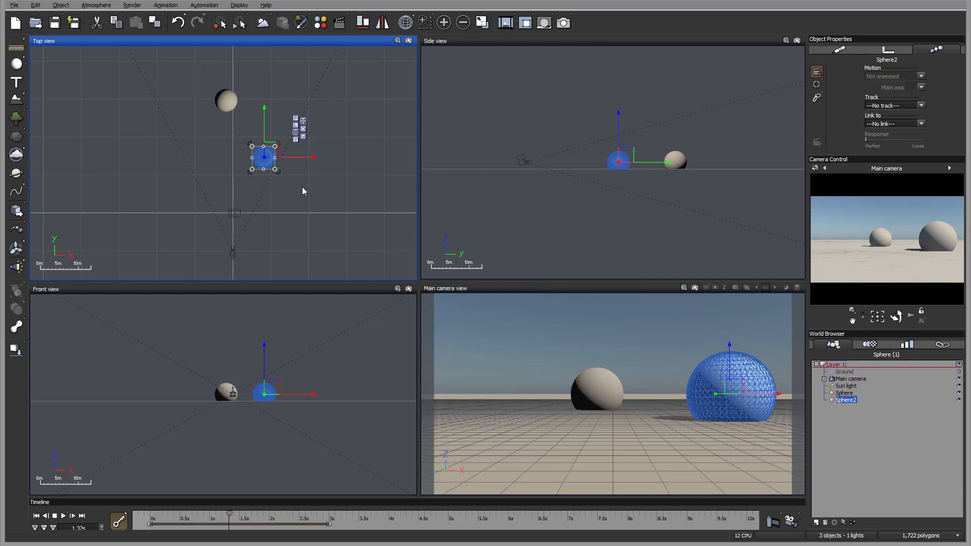
Reposition the unanimated second sphere in the top view at about 1.32 s and 1.52 s to test whether keyframes are recorded.
left_click_drag(270, 150, 296, 86)
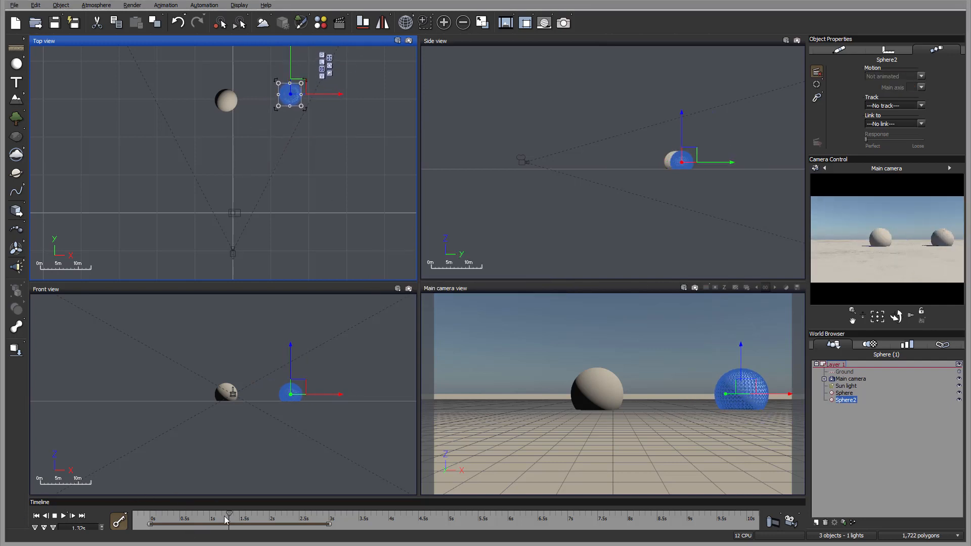
mouse_move(230, 514)
left_mouse_down()
mouse_move(202, 515)
mouse_move(263, 515)
mouse_move(194, 515)
mouse_move(293, 505)
mouse_move(240, 513)
left_mouse_up()
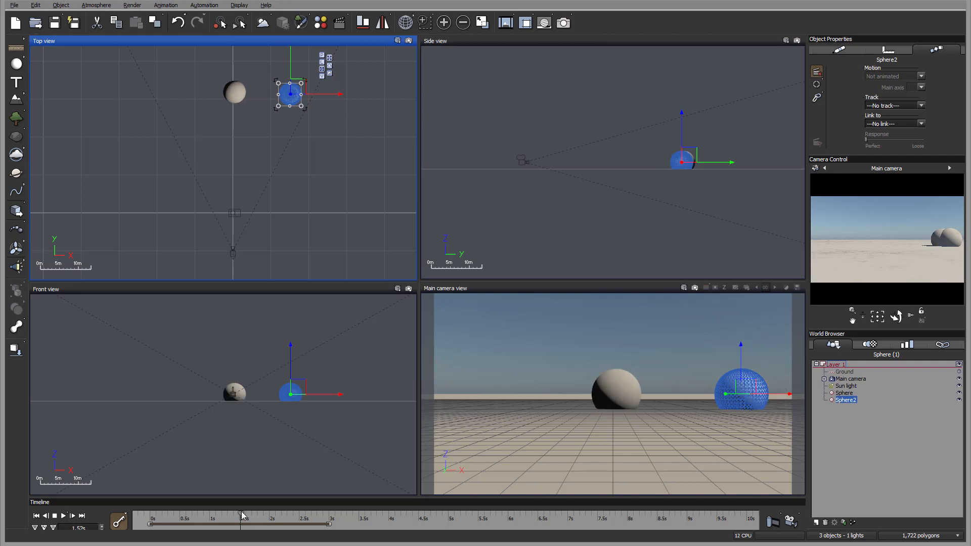
left_click_drag(293, 86, 281, 126)
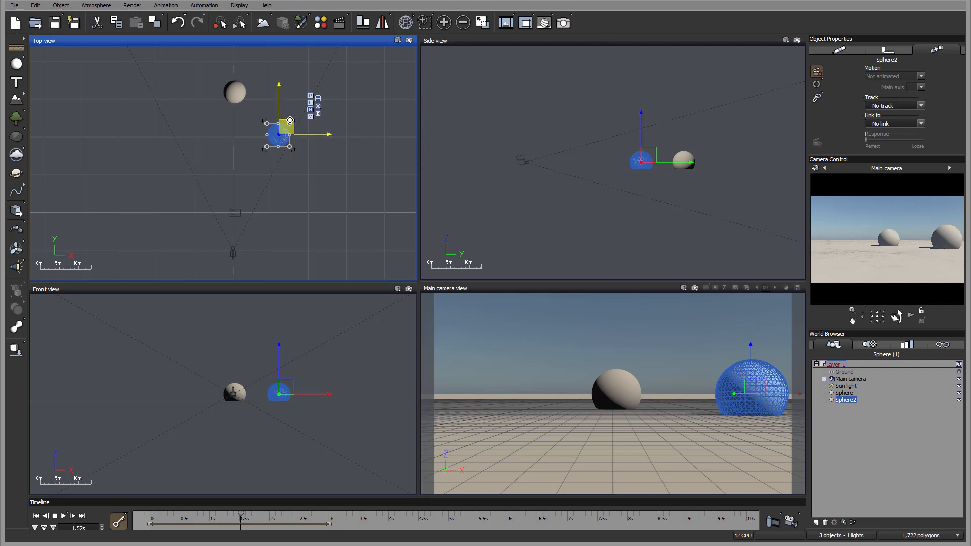
left_click_drag(286, 126, 296, 98)
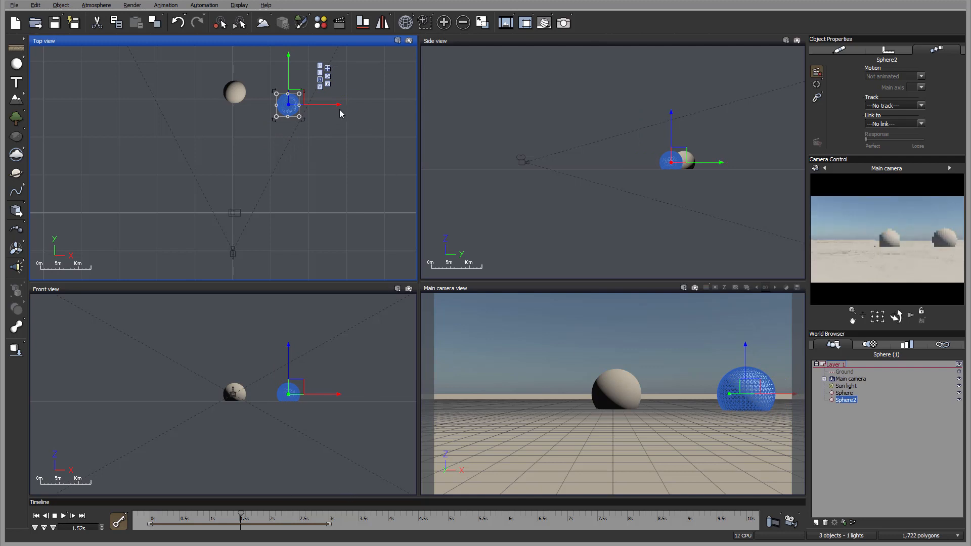
Play the animation and, at 0 s, move the first sphere slightly toward -X and +Y and the second toward +X and -Y.
left_click(63, 516)
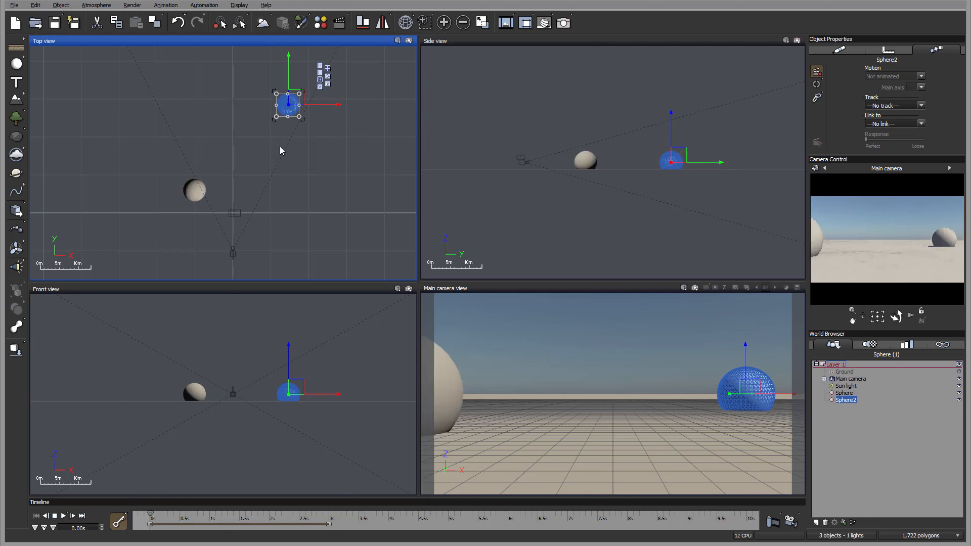
left_click(195, 191)
left_click_drag(211, 188, 181, 175)
left_click(289, 105)
left_click_drag(302, 105, 327, 136)
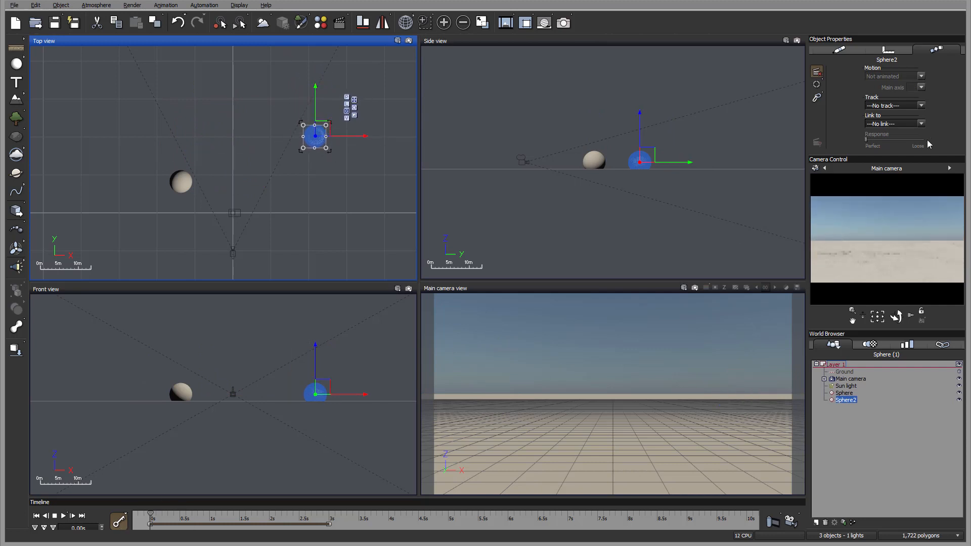
Re-enable animation for the second sphere and, at 0 s, reposition it toward -X and +Y in the top view.
left_click(816, 72)
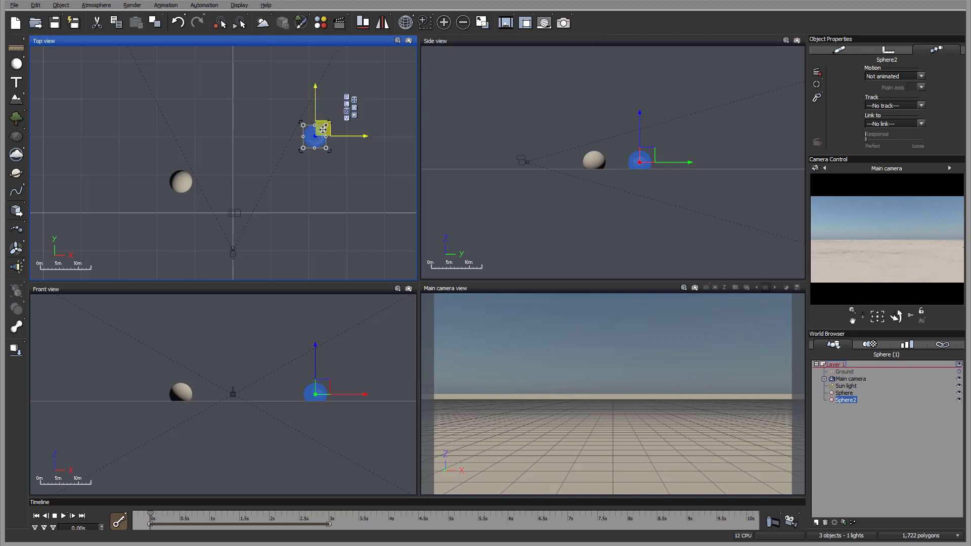
left_click_drag(325, 128, 239, 144)
left_click_drag(353, 97, 264, 83)
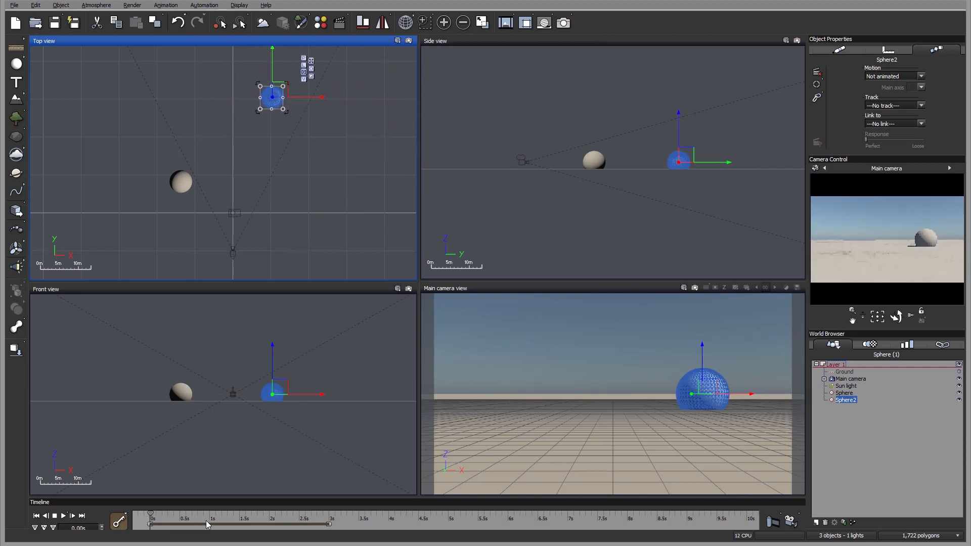
mouse_move(280, 89)
left_mouse_down()
mouse_move(318, 94)
mouse_move(284, 100)
left_mouse_up()
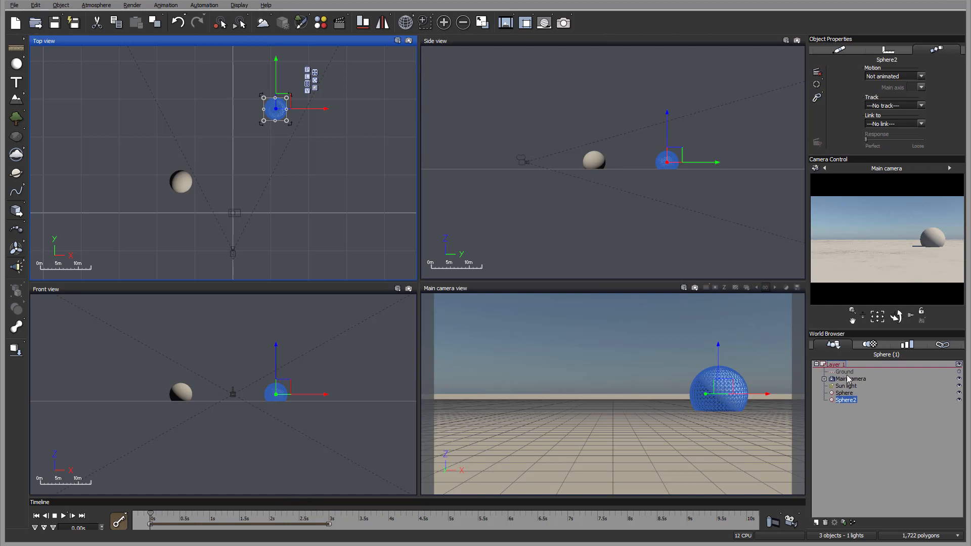
Select the first sphere, play its animation from the start of the timeline, and stop playback partway.
left_click(844, 393)
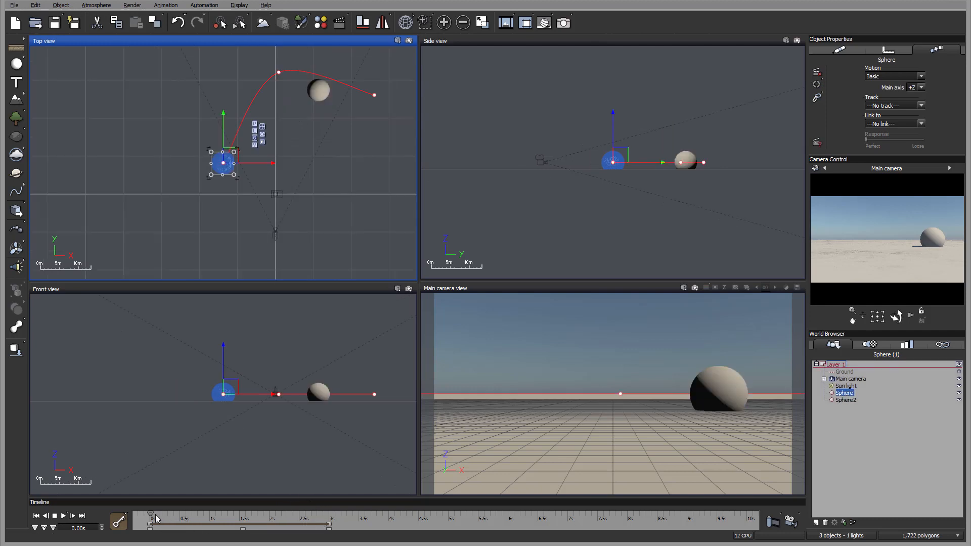
left_click_drag(148, 513, 14, 510)
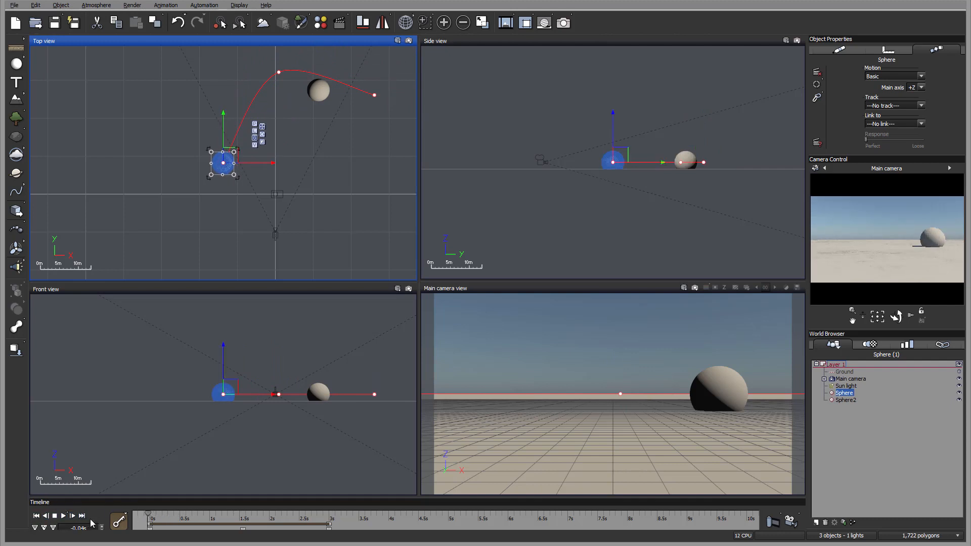
left_click(63, 518)
left_click(36, 516)
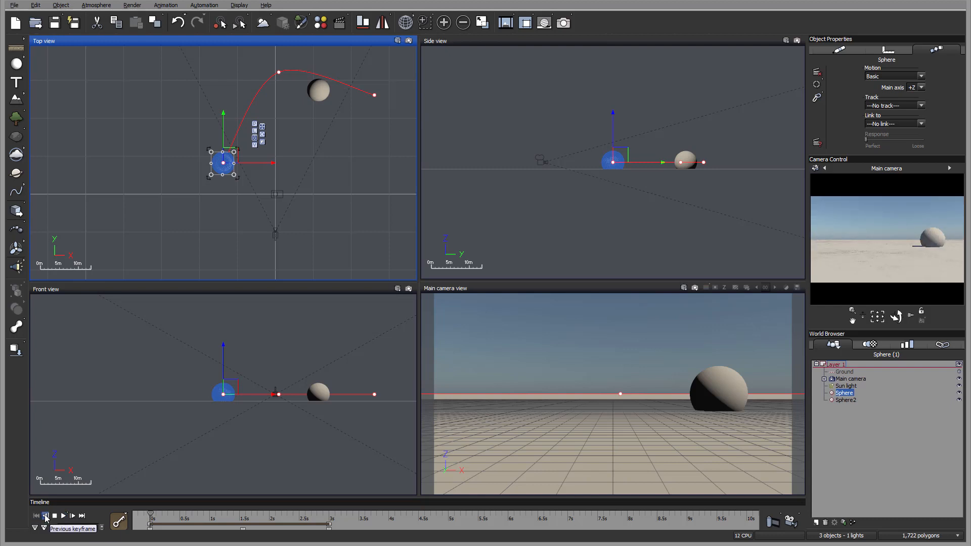
left_click(64, 516)
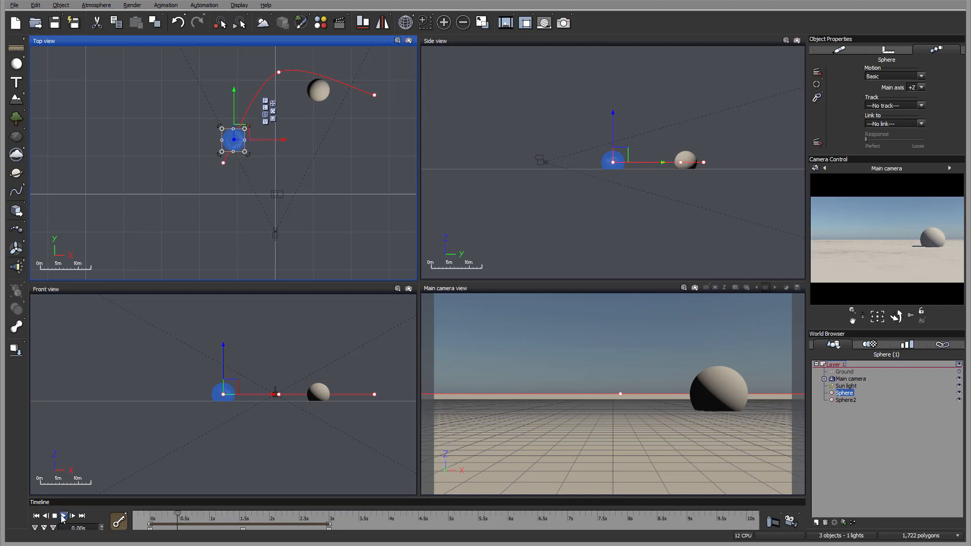
left_click(54, 516)
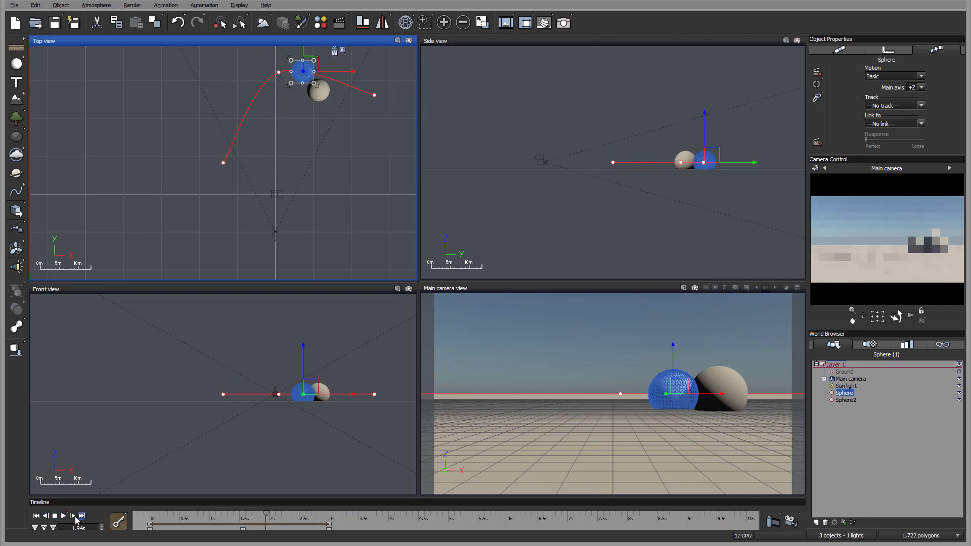
Jump to the end of the animation and step back keyframe by keyframe to 0 s.
left_click(80, 516)
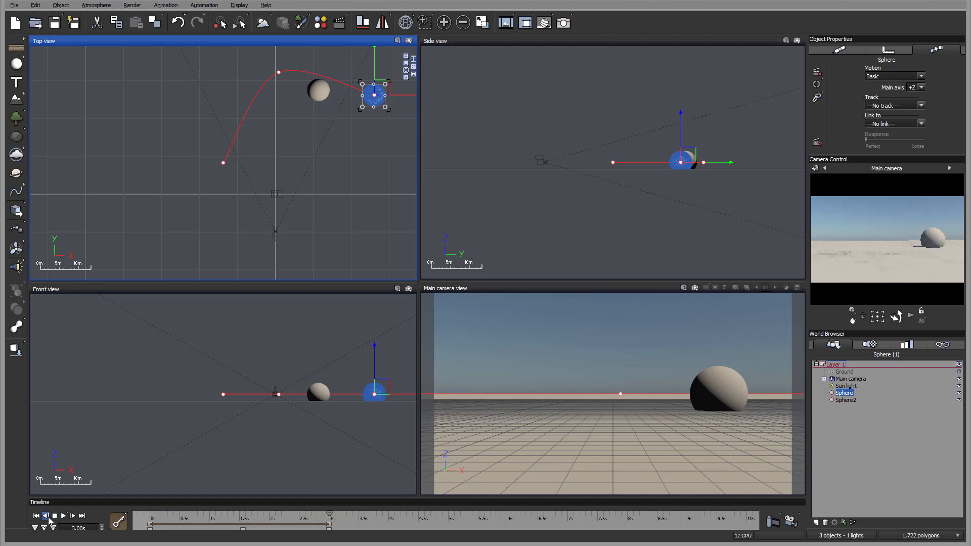
left_click(45, 516)
left_click(45, 516)
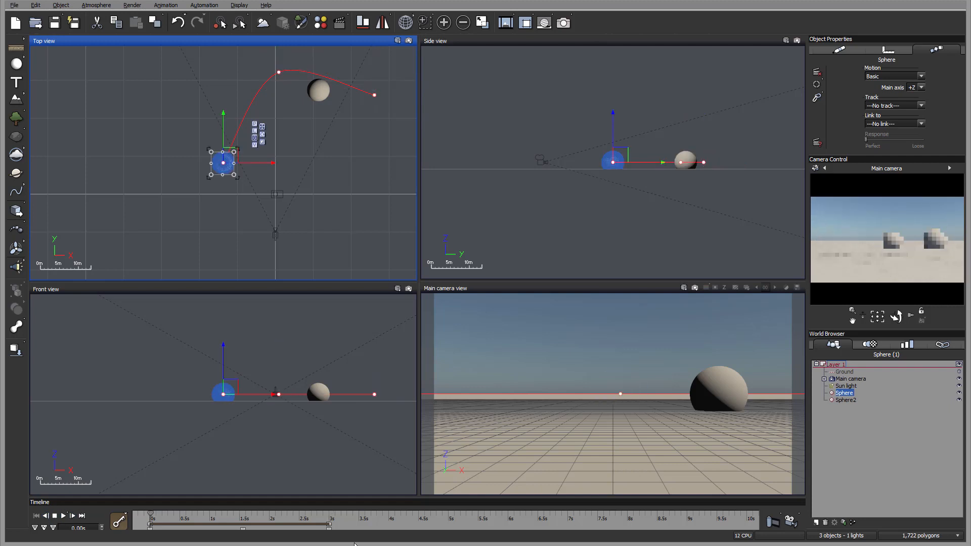
At the 1.56 s keyframe, move the first sphere toward +X and -Y in the top view and raise it in the side view.
left_click(72, 515)
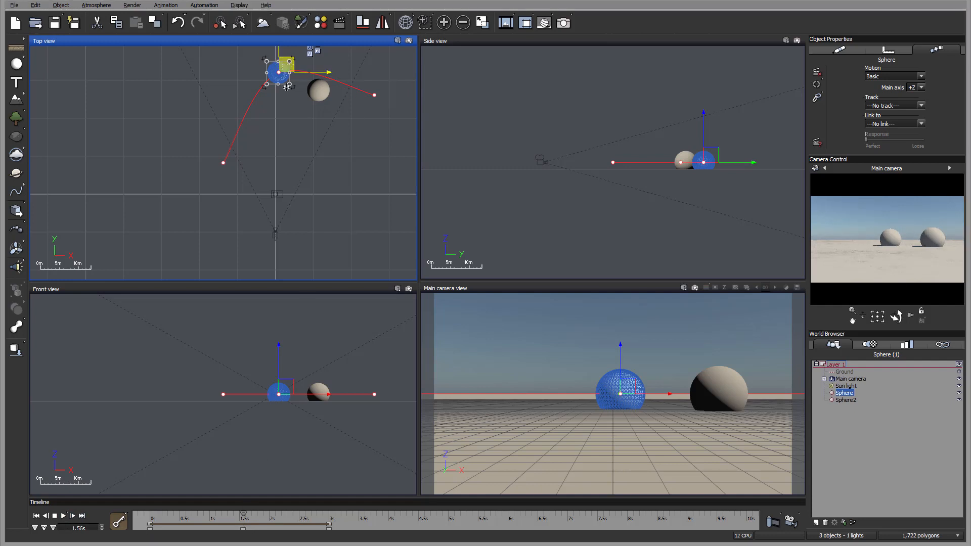
left_click_drag(276, 62, 318, 135)
left_click_drag(607, 156, 609, 112)
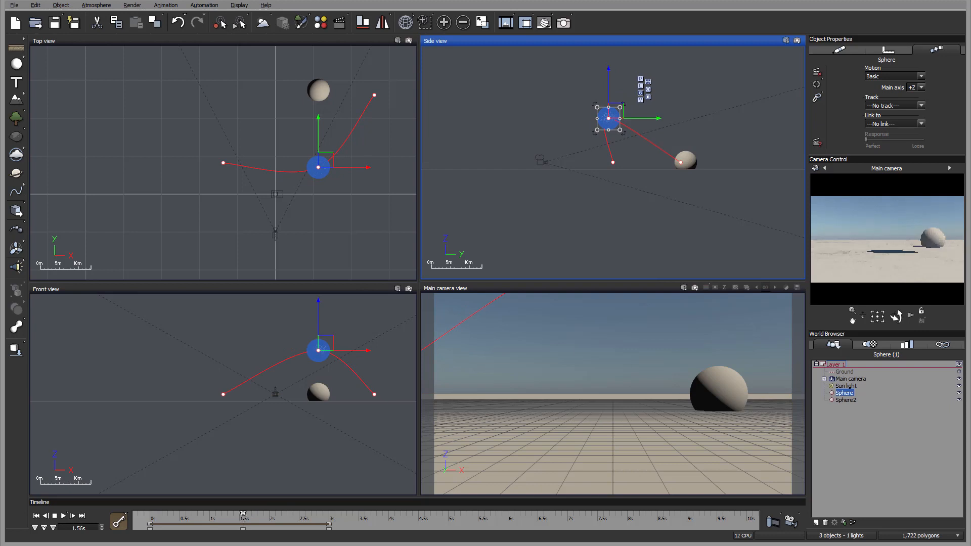
Try to reposition the first sphere toward +X and +Y in the top view at 1.60 s, off its existing keyframe.
mouse_move(243, 513)
left_mouse_down()
mouse_move(149, 513)
mouse_move(334, 513)
mouse_move(169, 513)
mouse_move(259, 511)
mouse_move(245, 514)
left_mouse_up()
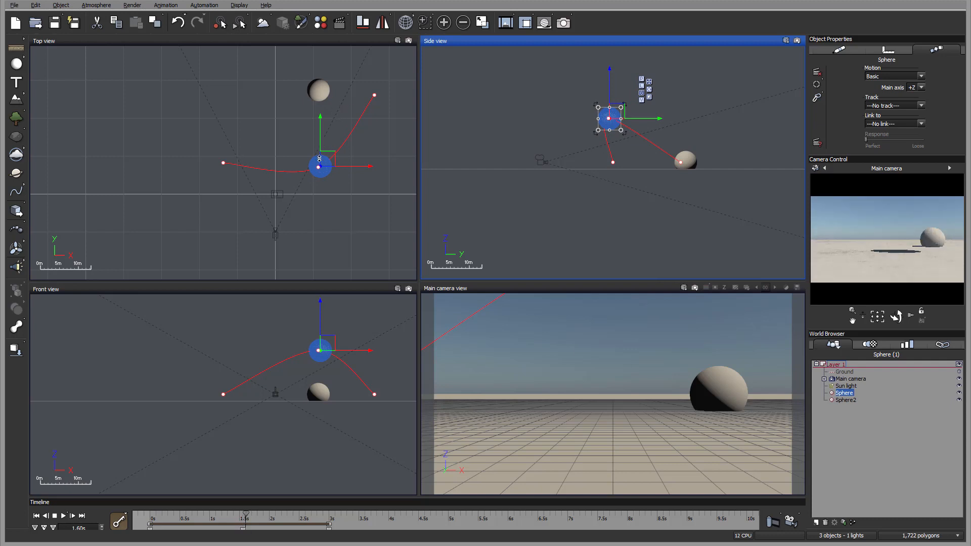
left_click_drag(319, 159, 343, 141)
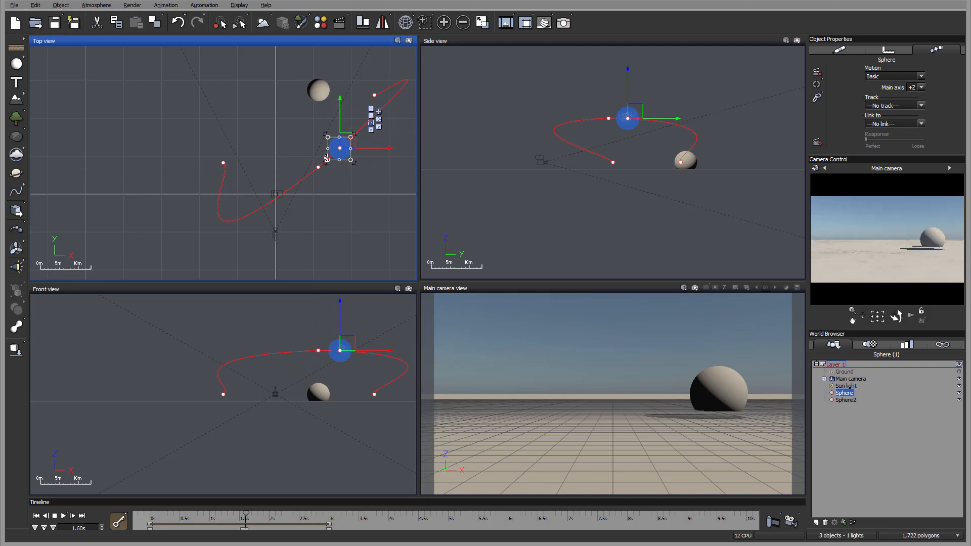
left_click(343, 128)
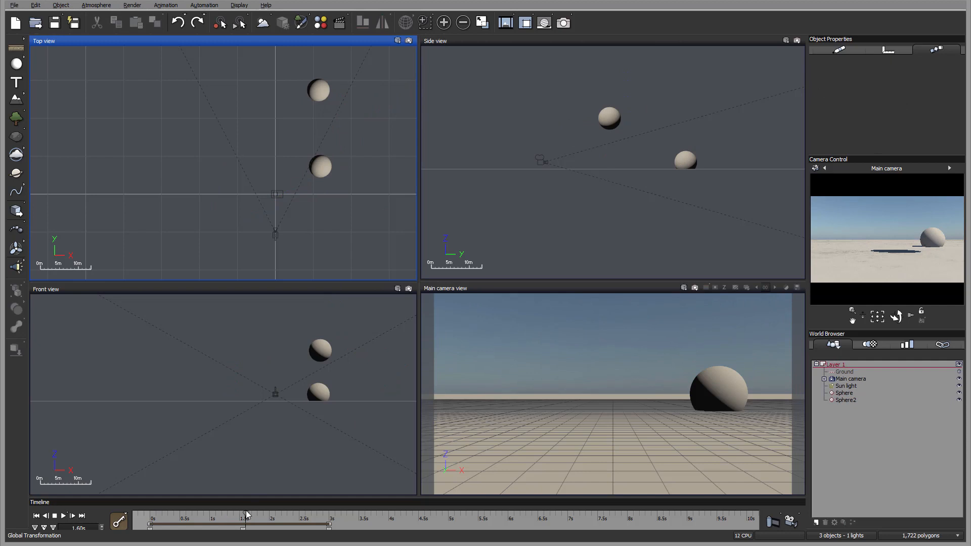
Return to the 1.56 s keyframe and move the first sphere slightly toward -X and +Y in the top view.
left_click_drag(246, 512, 244, 513)
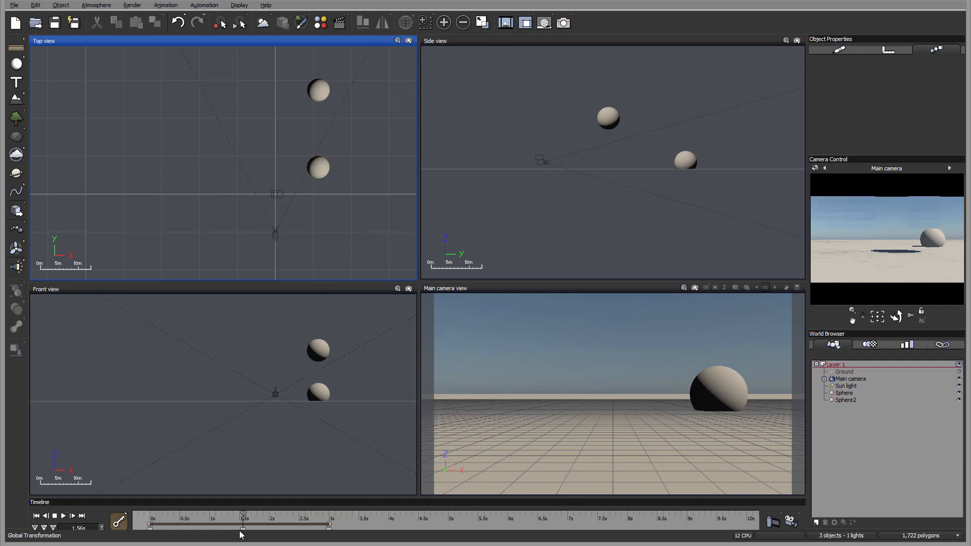
left_click(321, 168)
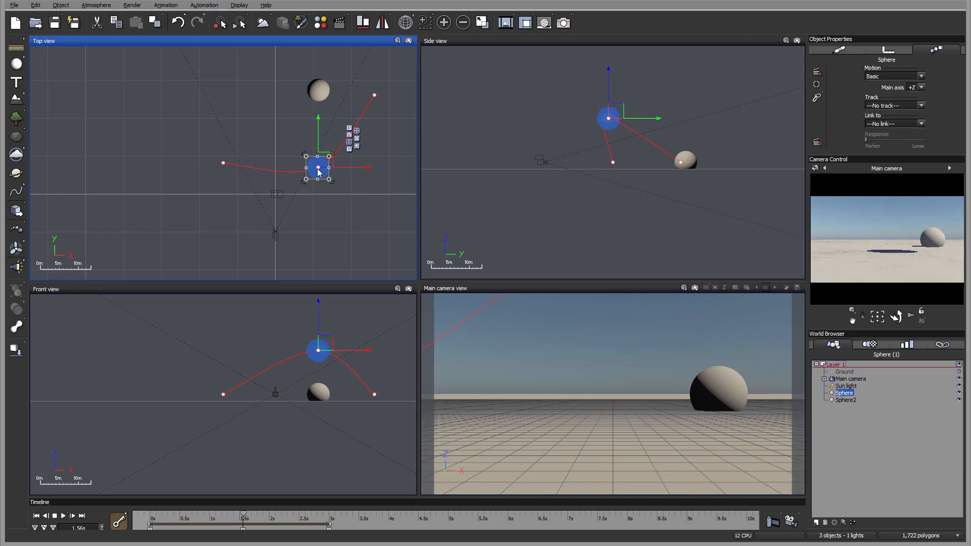
right_click(318, 172)
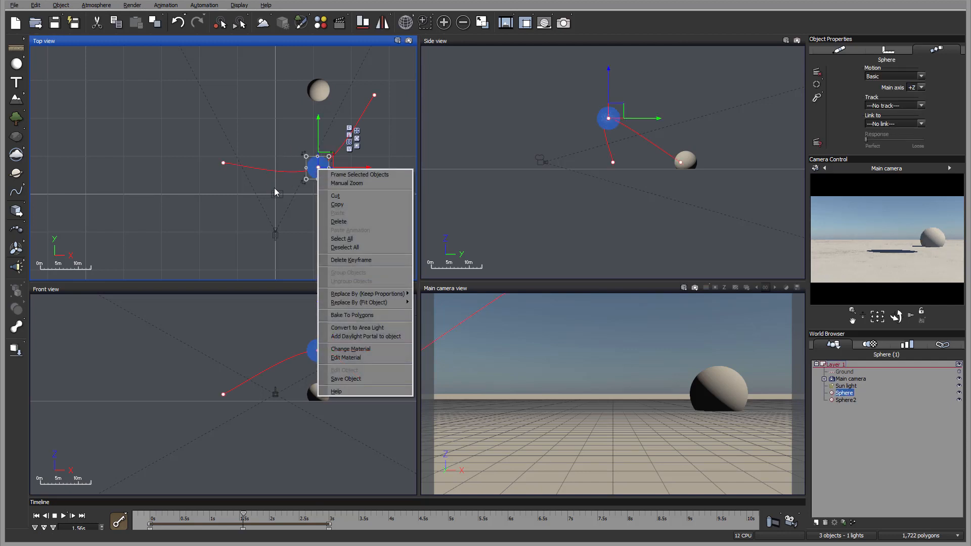
left_click(319, 156)
mouse_move(324, 158)
left_mouse_down()
mouse_move(334, 162)
mouse_move(318, 152)
left_mouse_up()
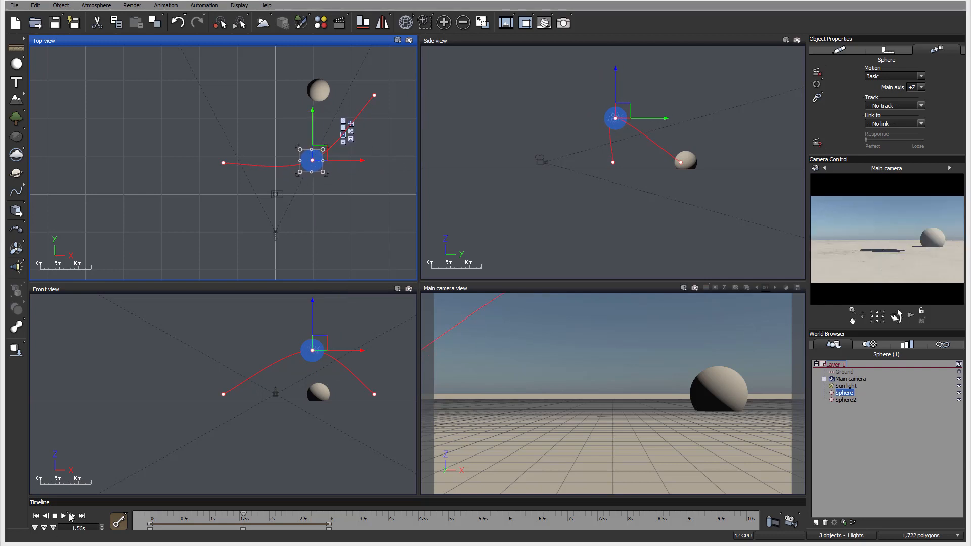
Examine the keyframe options for auto-keyframing and for manually adding position, orientation, size and other keyframes.
left_click(121, 526)
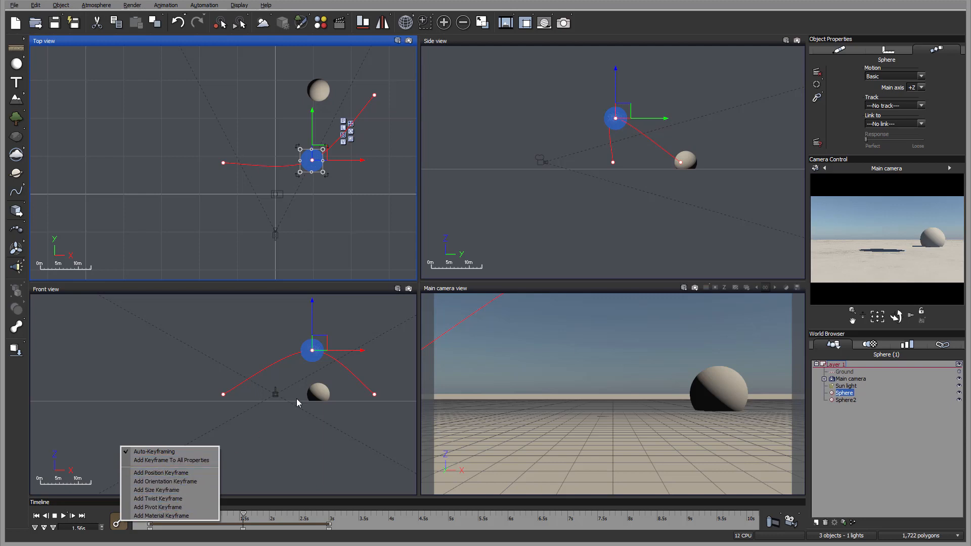
left_click(331, 345)
left_click(322, 350)
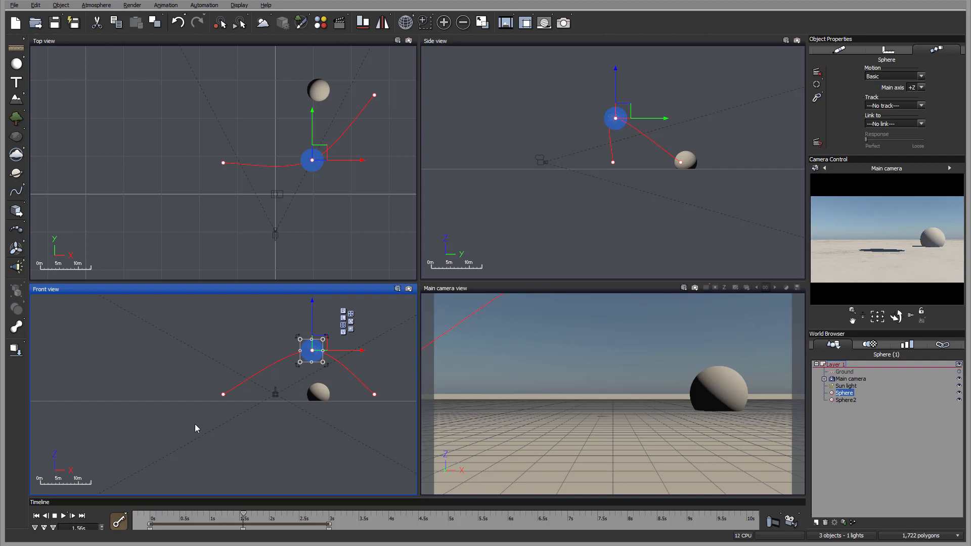
left_click(125, 521)
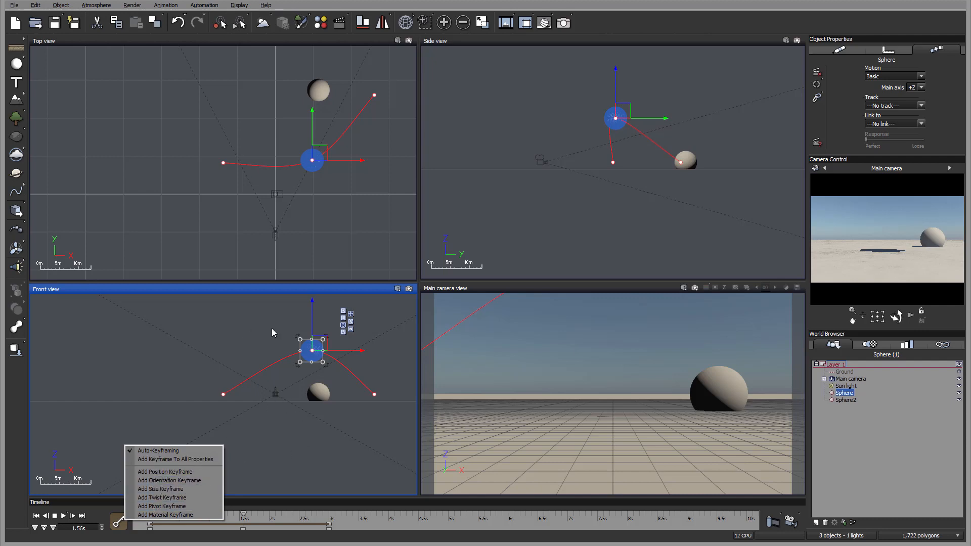
left_click(319, 348)
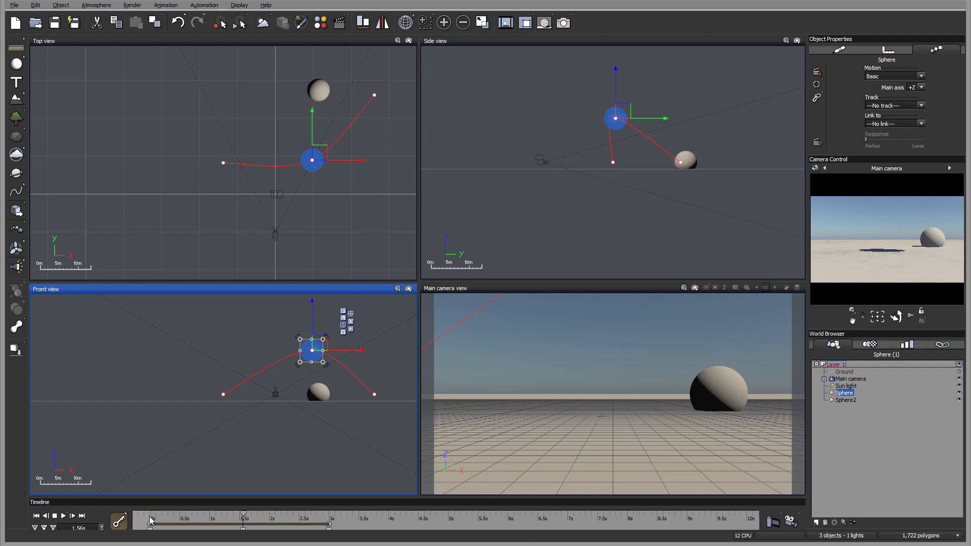
Reveal the first sphere's property tracks in the timeline, scrub to 1.84 s, and expand Position into its X, Y and Z tracks.
left_click(35, 528)
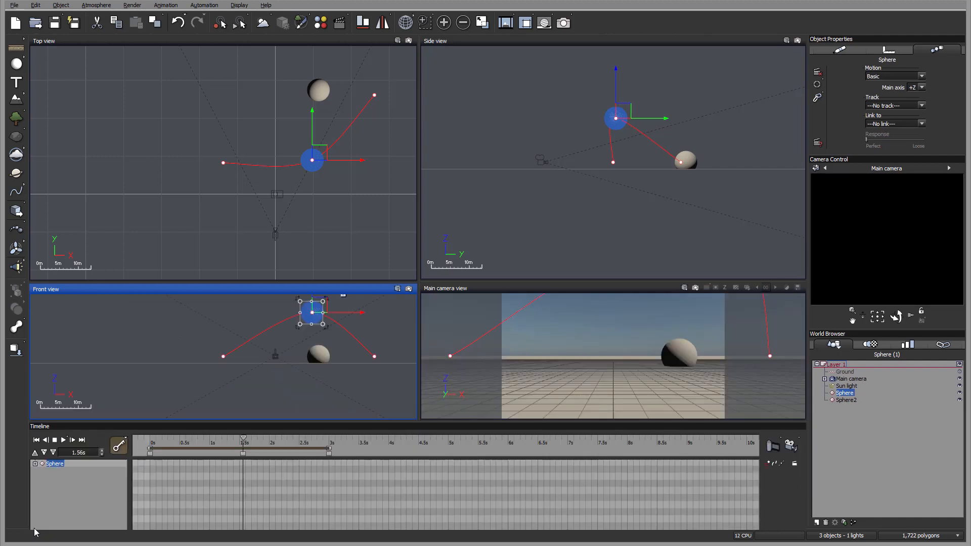
left_click(34, 463)
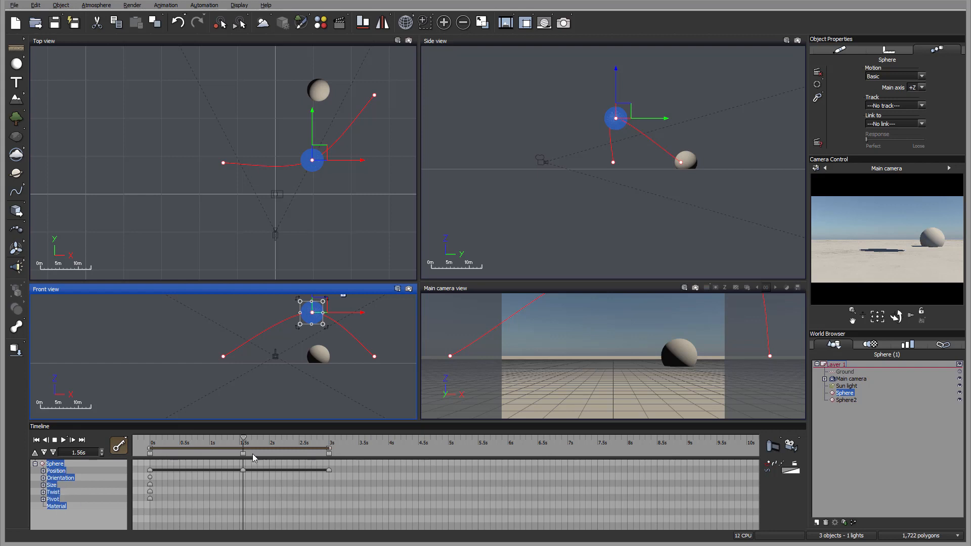
left_click_drag(242, 436, 261, 444)
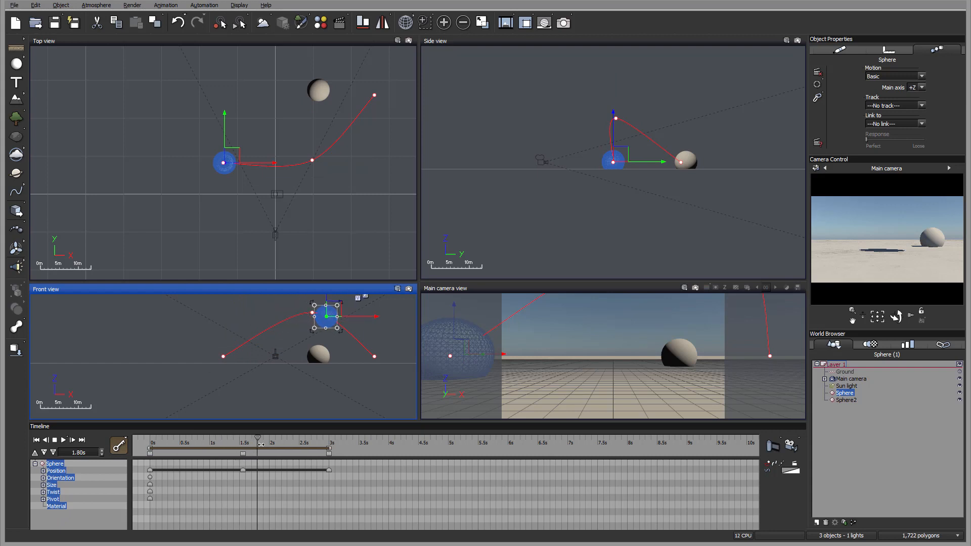
left_click(44, 471)
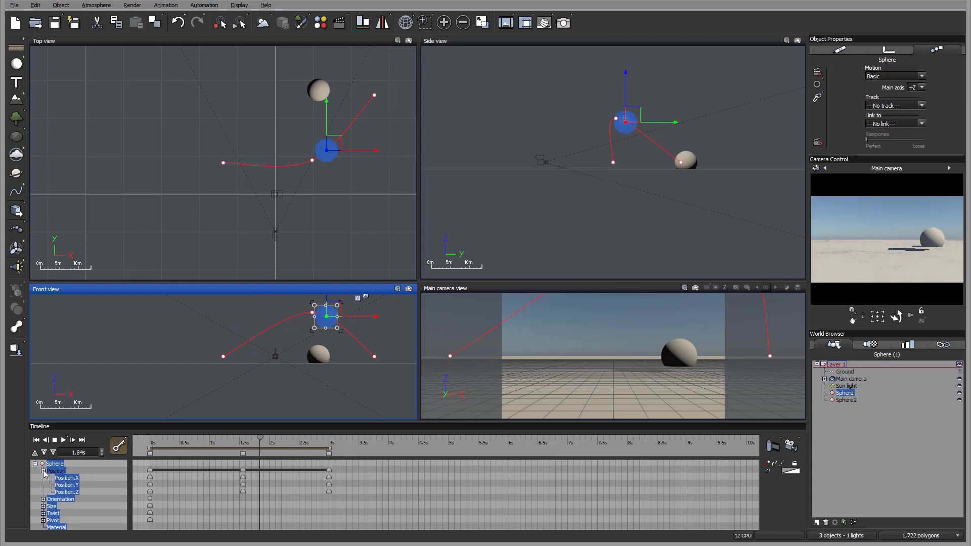
Display the first sphere's Position.Z curve in the timeline graph, collapse the sphere's tracks, and scrub to 1.36 s.
left_click(65, 485)
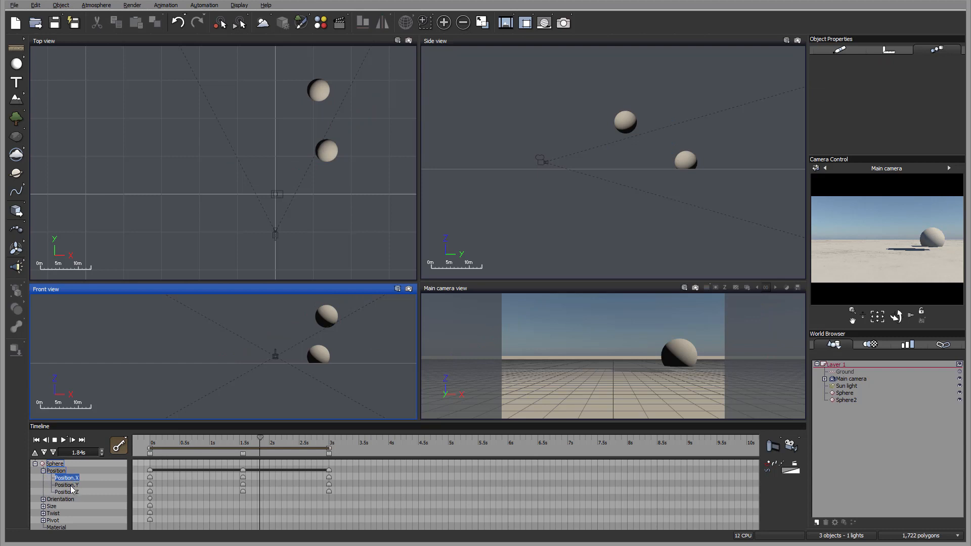
left_click(68, 492)
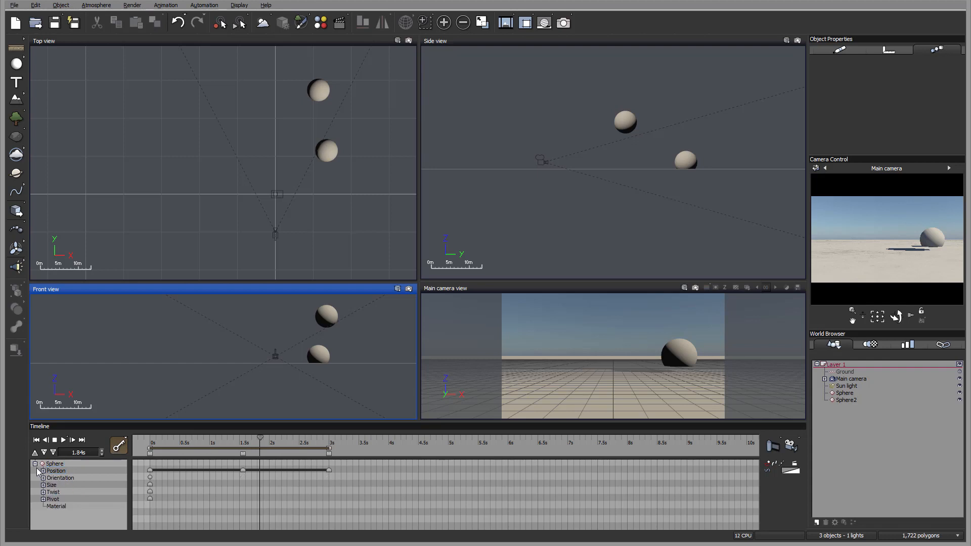
left_click(35, 463)
left_click(45, 452)
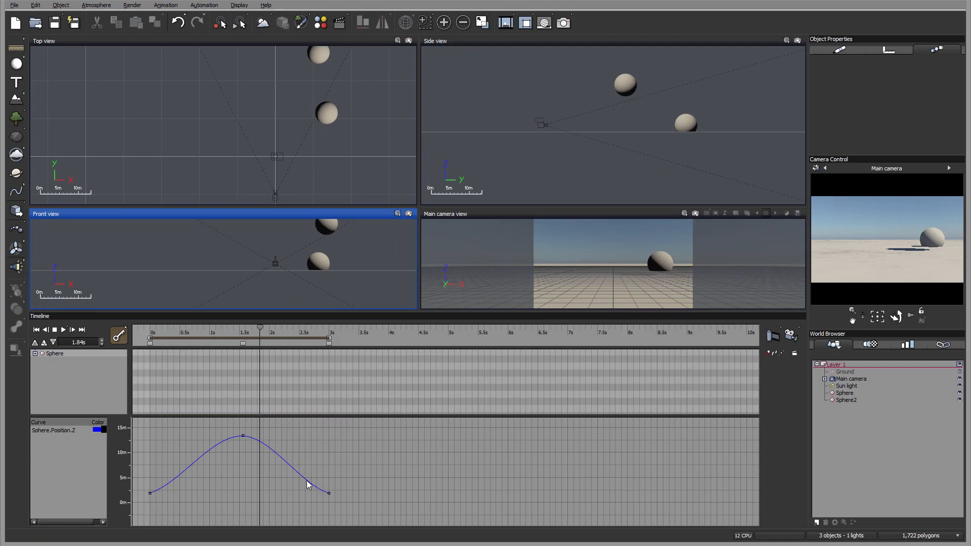
left_click(44, 430)
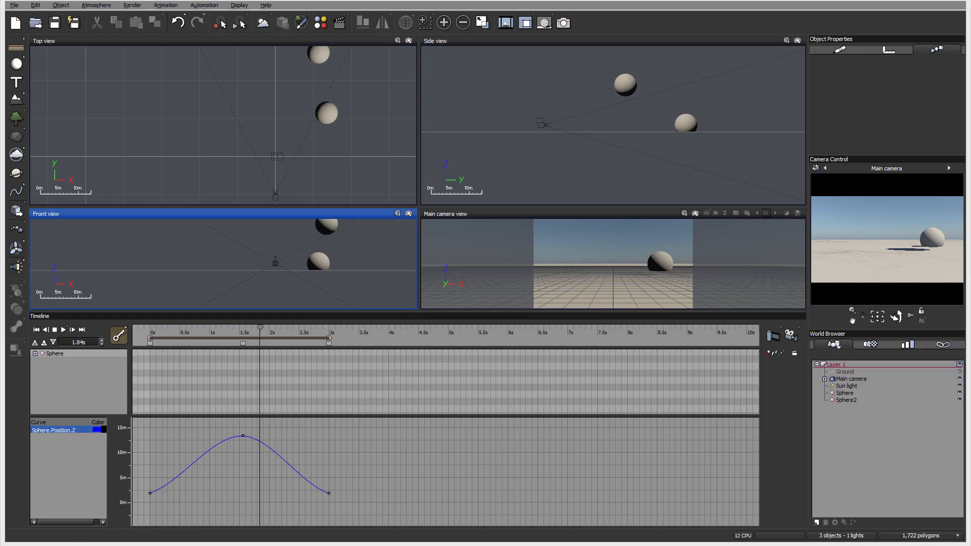
left_click_drag(258, 329, 232, 329)
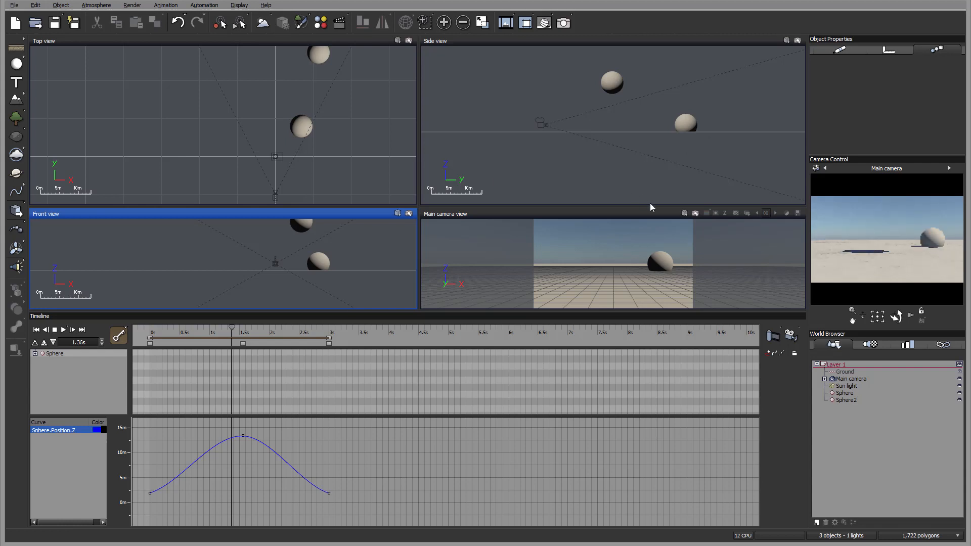
Select the second sphere, reselect the first, and show the first sphere's Position X, Y and Z curves in the graph.
left_click(850, 400)
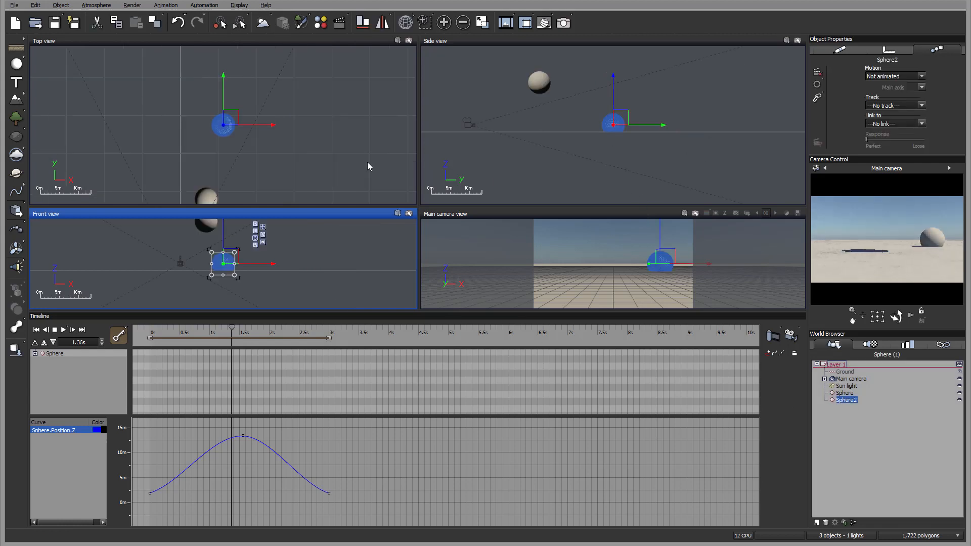
left_click(844, 393)
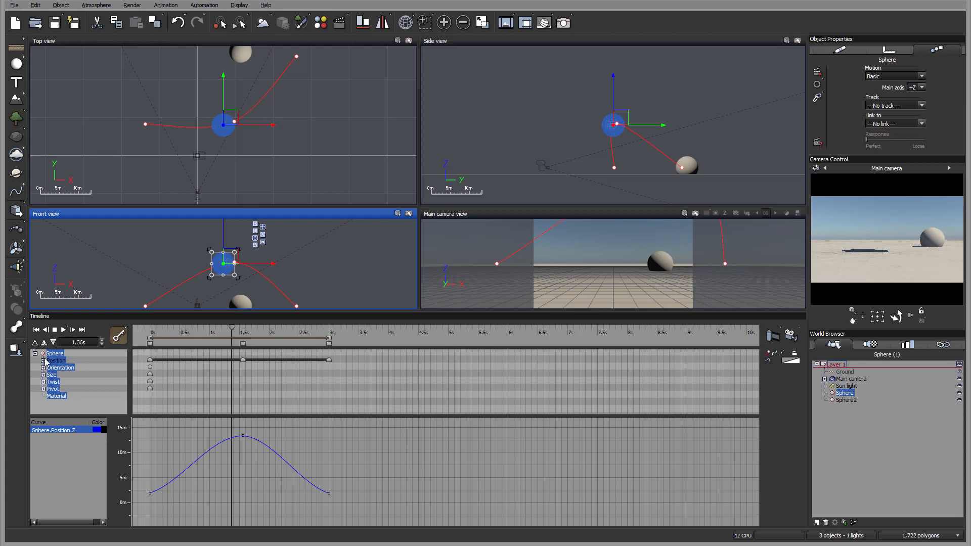
left_click(57, 360)
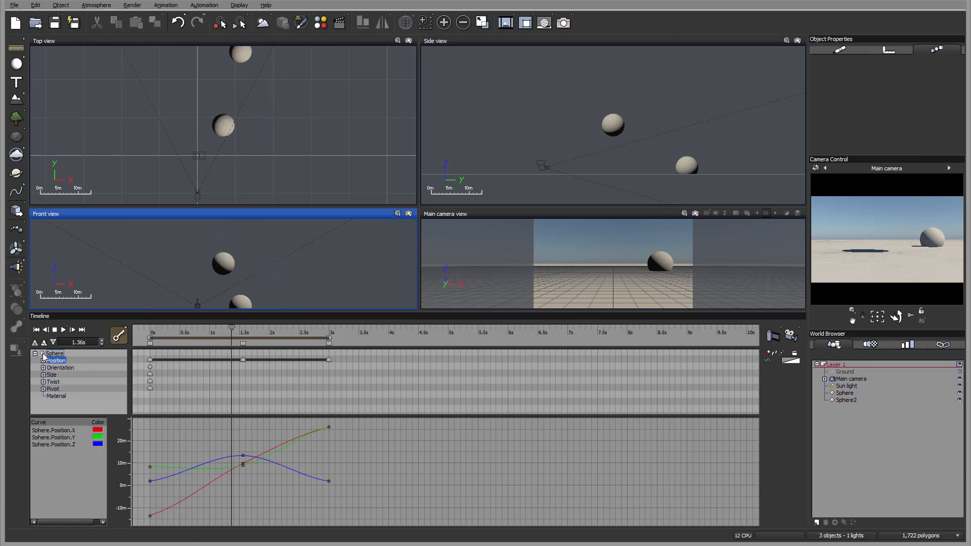
Expand the first sphere's Position tracks, view the Z, Y and X curves individually and together in the graph, and collapse Position.
left_click(43, 361)
left_click(67, 381)
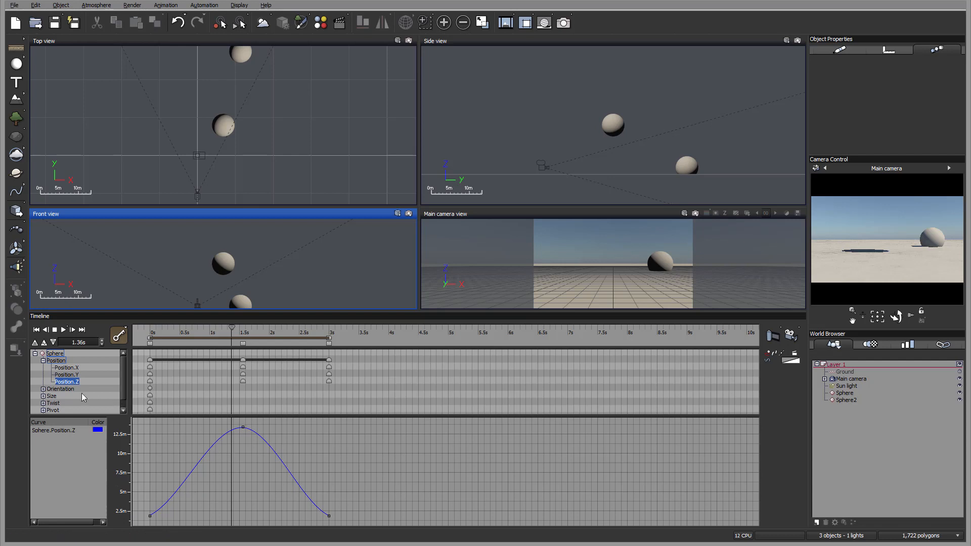
left_click(67, 375)
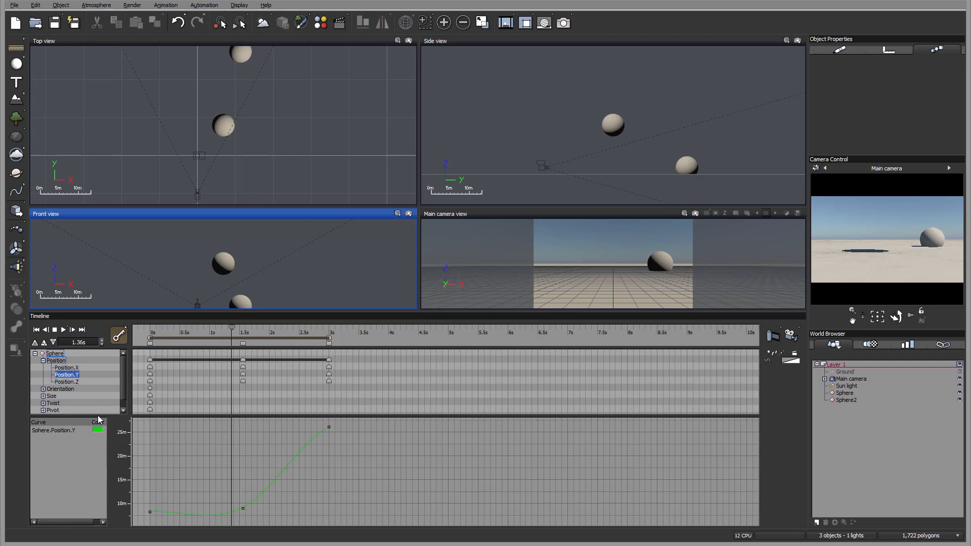
left_click(73, 368)
left_click(57, 361)
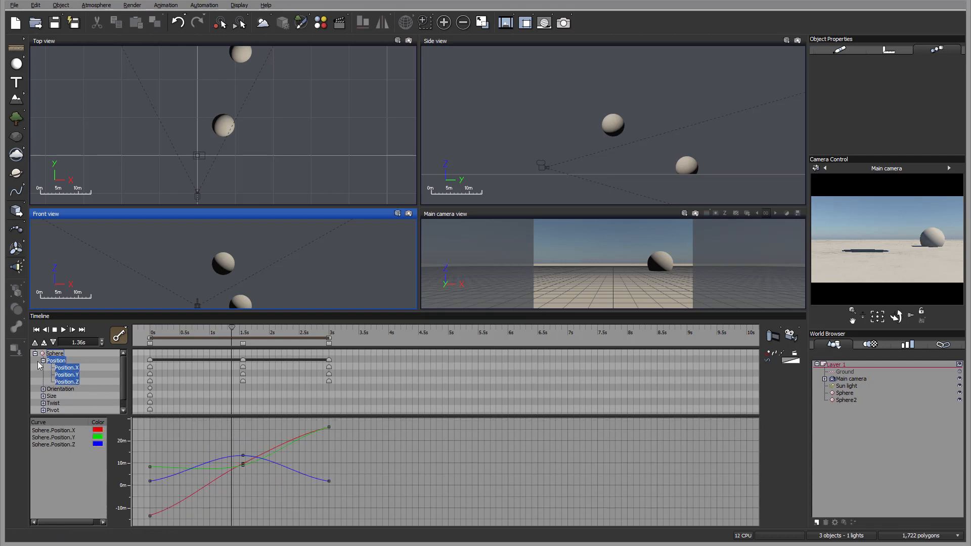
left_click(43, 361)
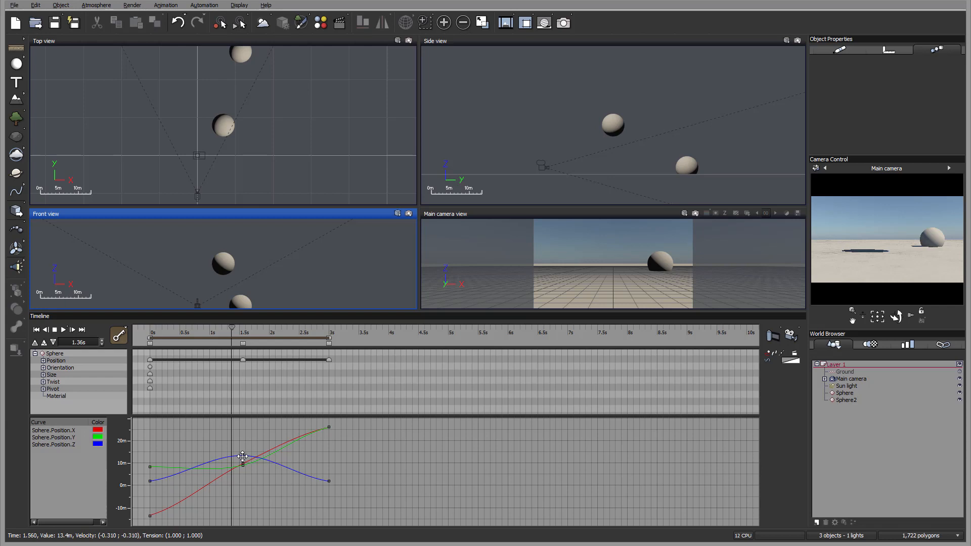
Move the middle Position.Z keyframe up to about 23.5 m, earlier to about 0.84 s, and down to about -10 m at 1.7 s.
left_click_drag(243, 457, 242, 433)
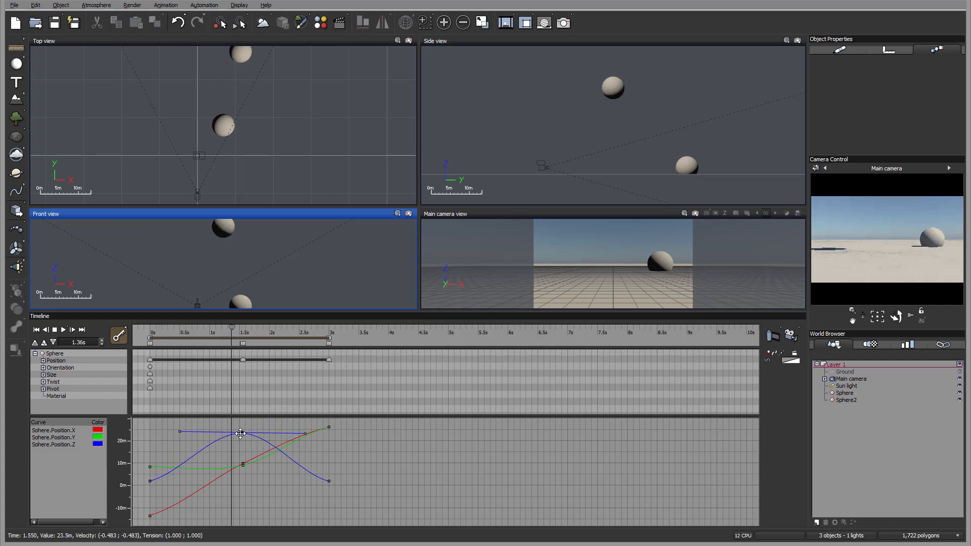
left_click_drag(240, 434, 201, 444)
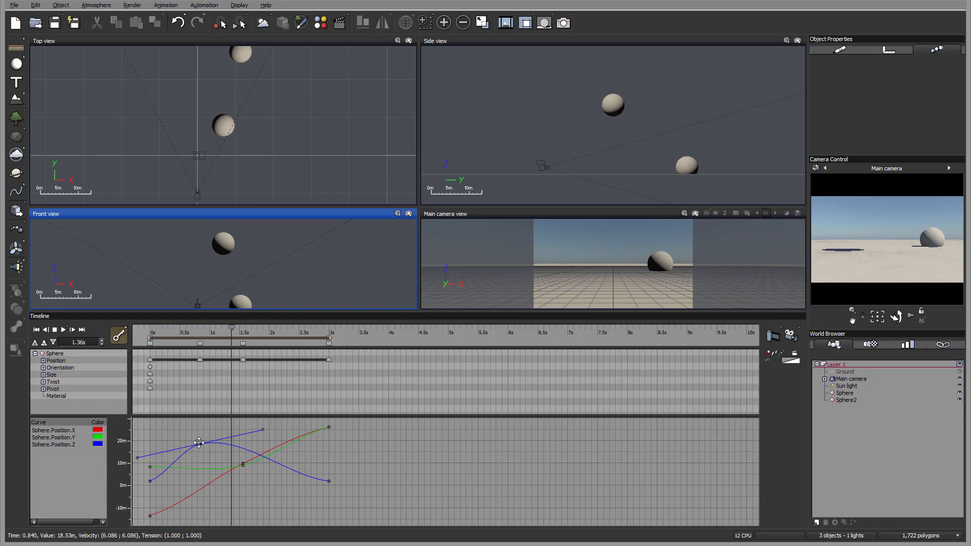
mouse_move(200, 444)
left_mouse_down()
mouse_move(201, 462)
mouse_move(193, 431)
mouse_move(178, 440)
mouse_move(205, 445)
left_mouse_up()
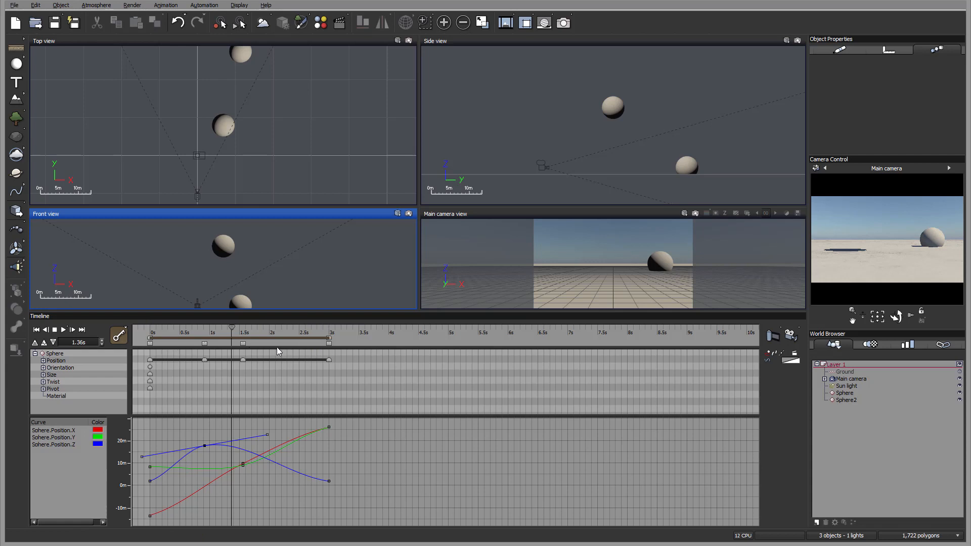
left_click_drag(204, 444, 253, 508)
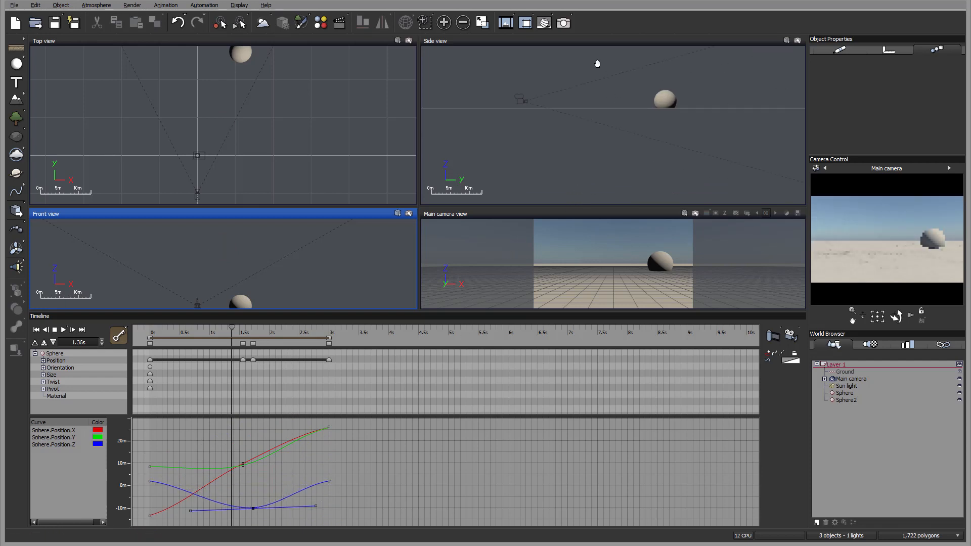
Select the first sphere, and move its Position.Z keyframe to about 0.66 s and 20.1 m with a flatter tangent.
scroll(596, 107, "down", 4)
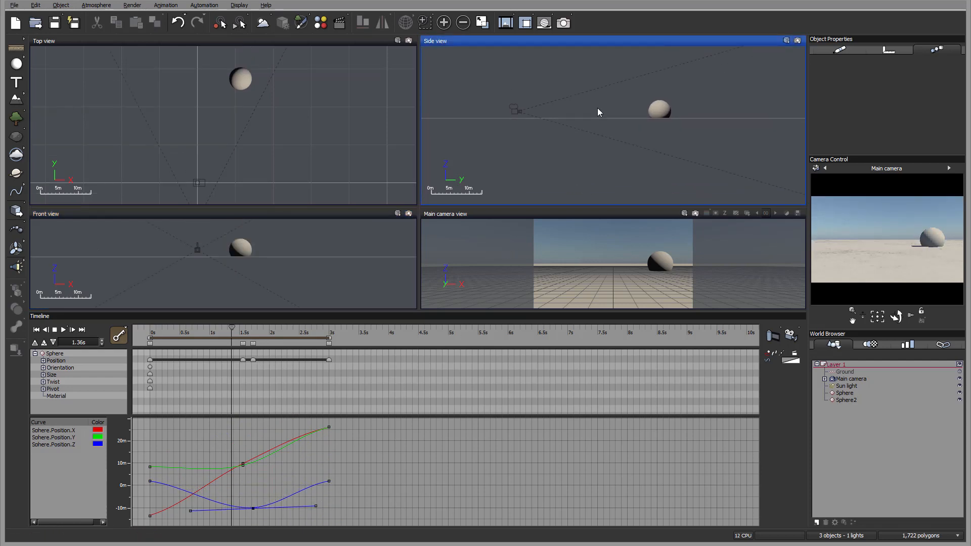
left_click(845, 393)
right_click_drag(626, 145, 607, 168)
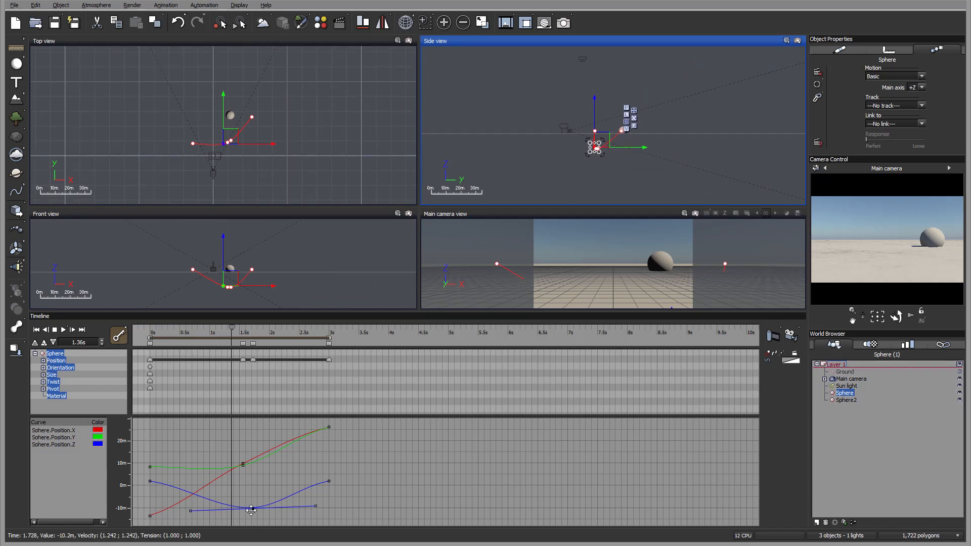
left_click_drag(251, 510, 180, 443)
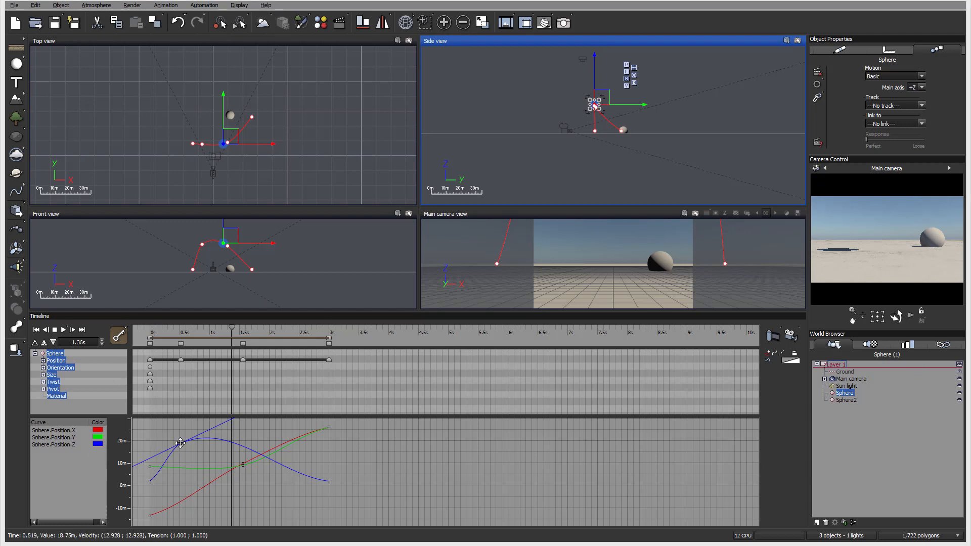
mouse_move(178, 441)
left_mouse_down()
mouse_move(198, 440)
mouse_move(190, 441)
left_mouse_up()
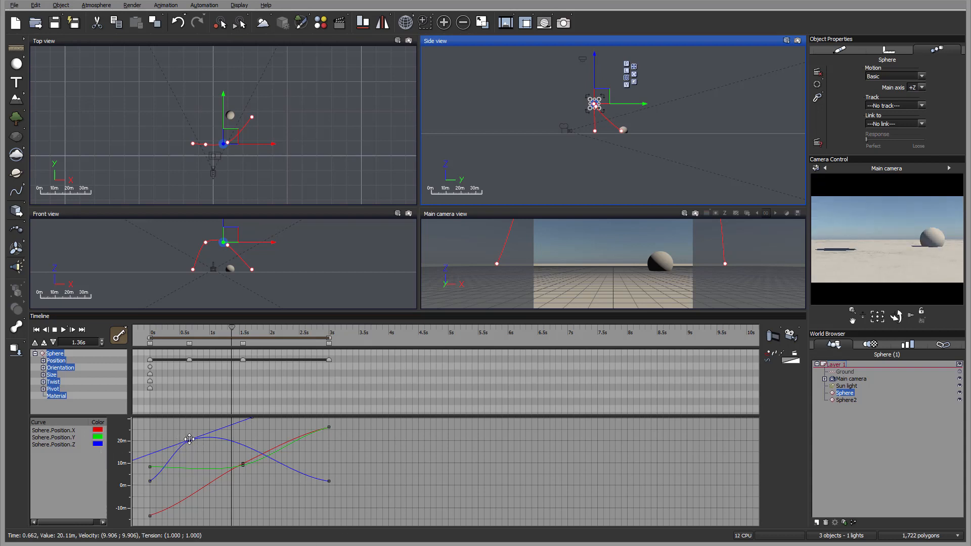
mouse_move(253, 418)
left_mouse_down()
mouse_move(260, 451)
mouse_move(251, 428)
left_mouse_up()
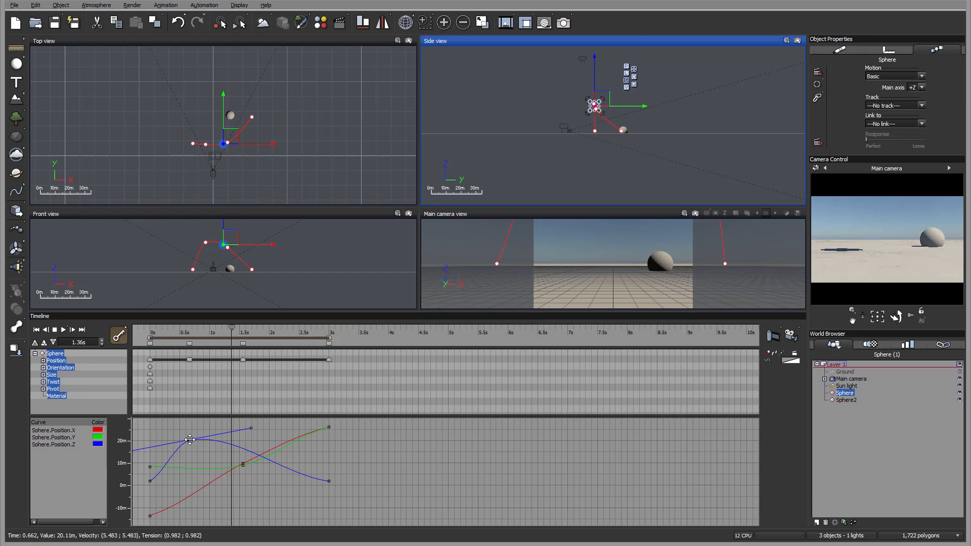
Make the Position.Z keyframe Linear at about 0.65 s and 21.9 m, and reshape its curve with the outgoing tangent handle.
right_click(189, 441)
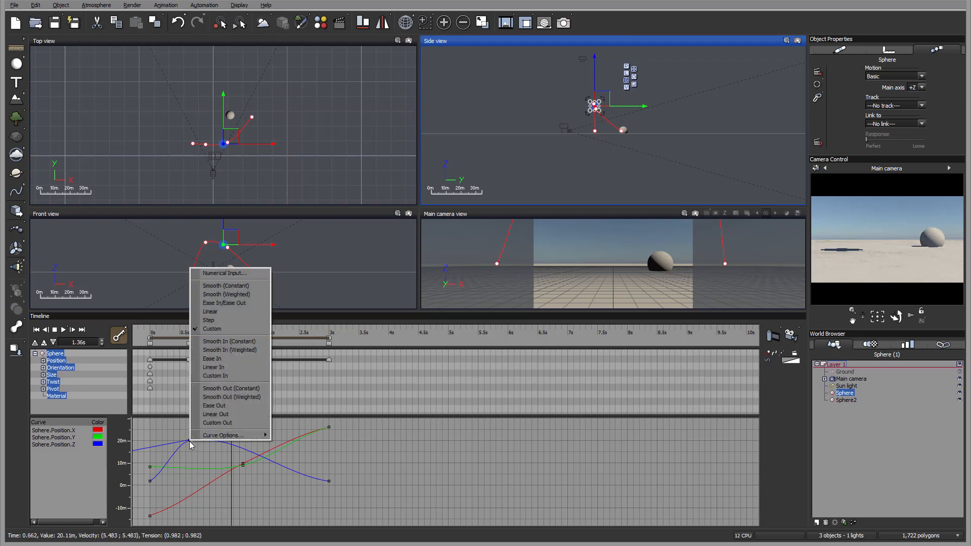
mouse_move(212, 438)
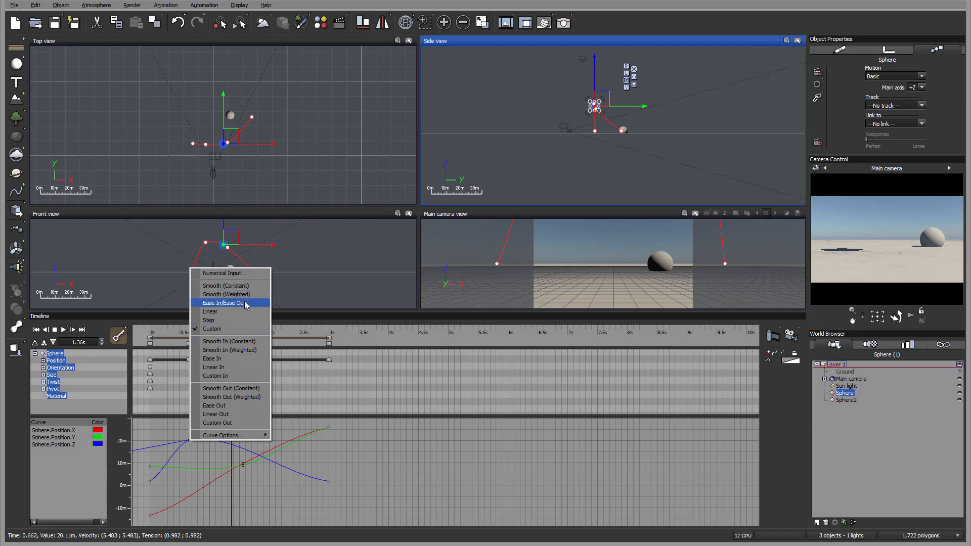
left_click(229, 312)
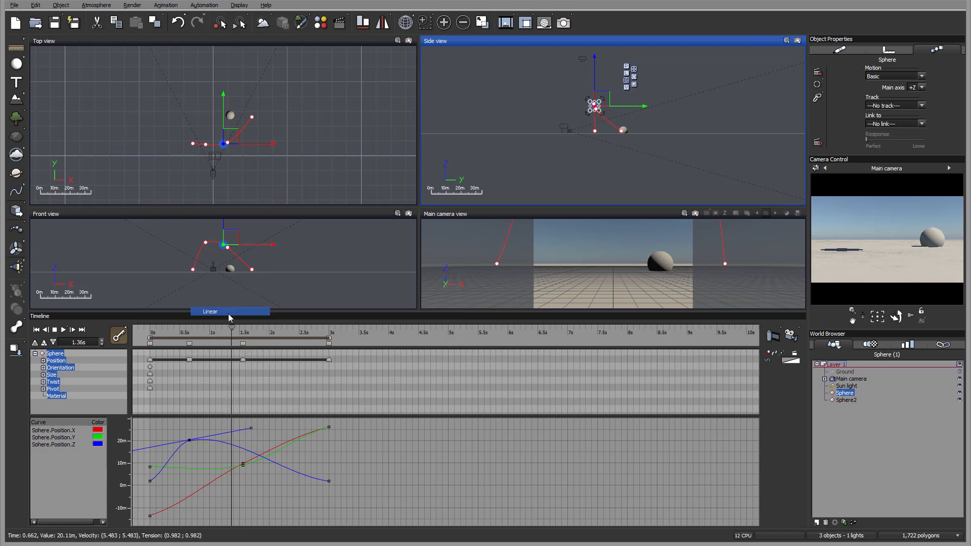
mouse_move(190, 441)
left_mouse_down()
mouse_move(187, 425)
mouse_move(188, 437)
left_mouse_up()
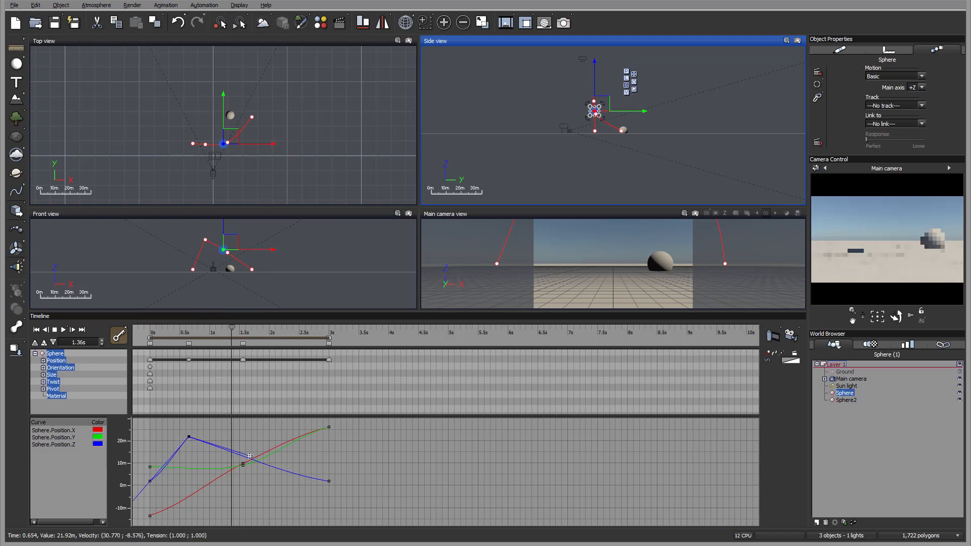
left_click_drag(251, 457, 254, 446)
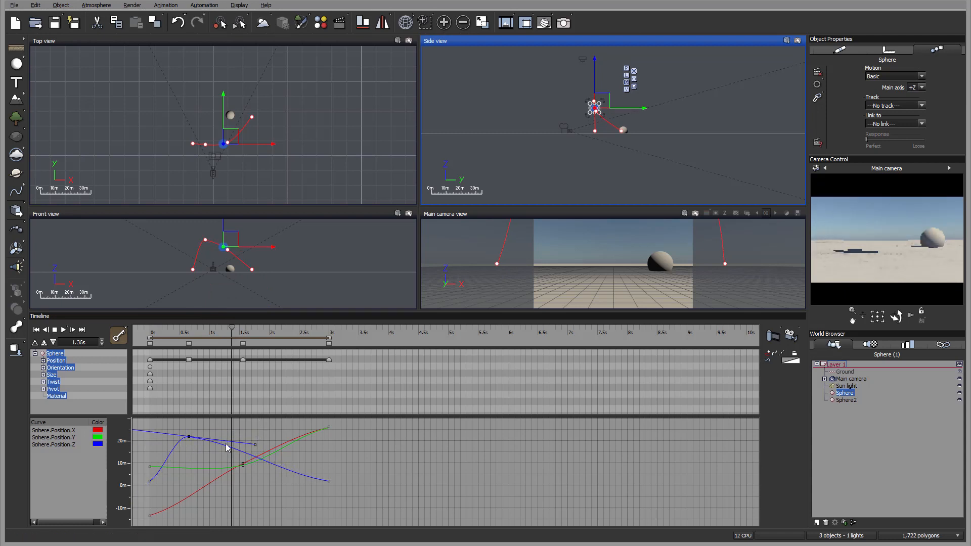
Examine the interpolation types and Curve Options available for the Position.Z keyframe.
right_click(190, 436)
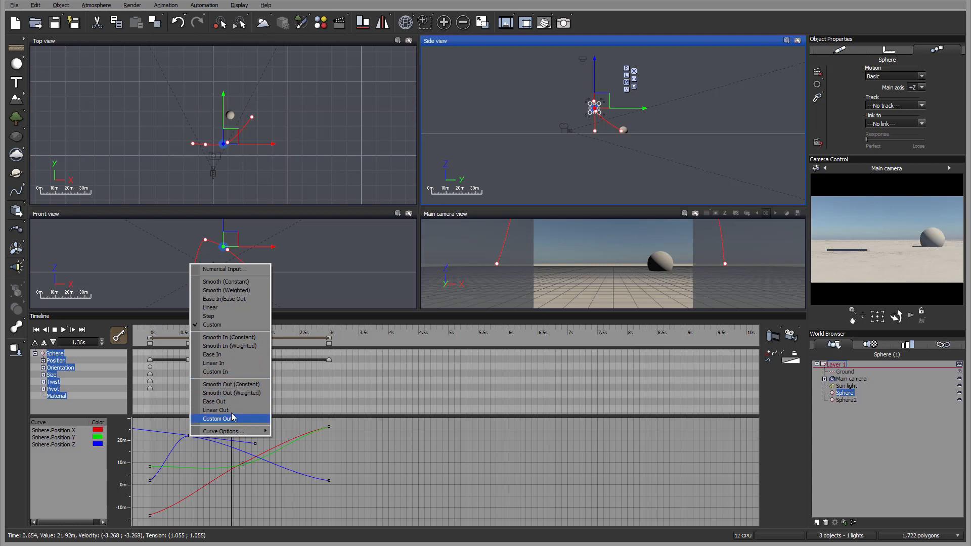
mouse_move(233, 434)
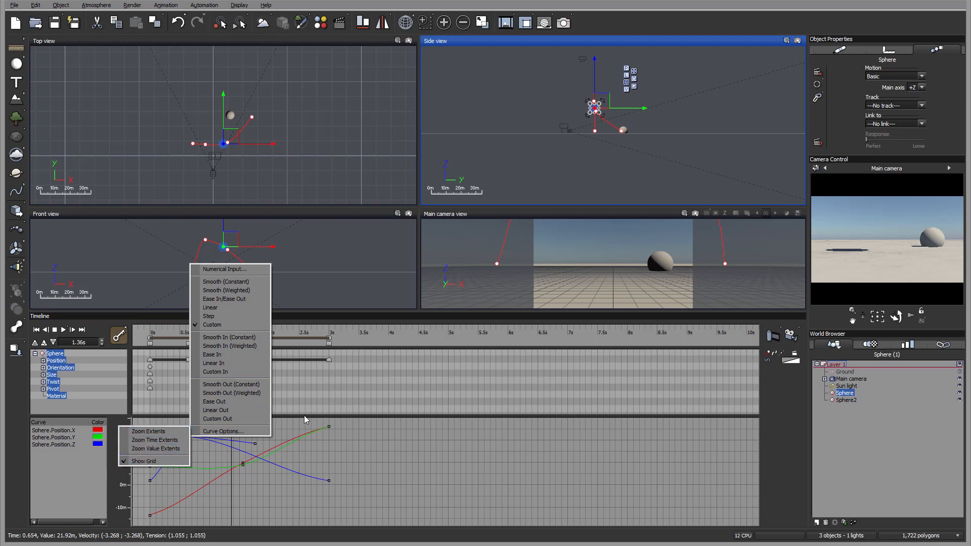
left_click(292, 426)
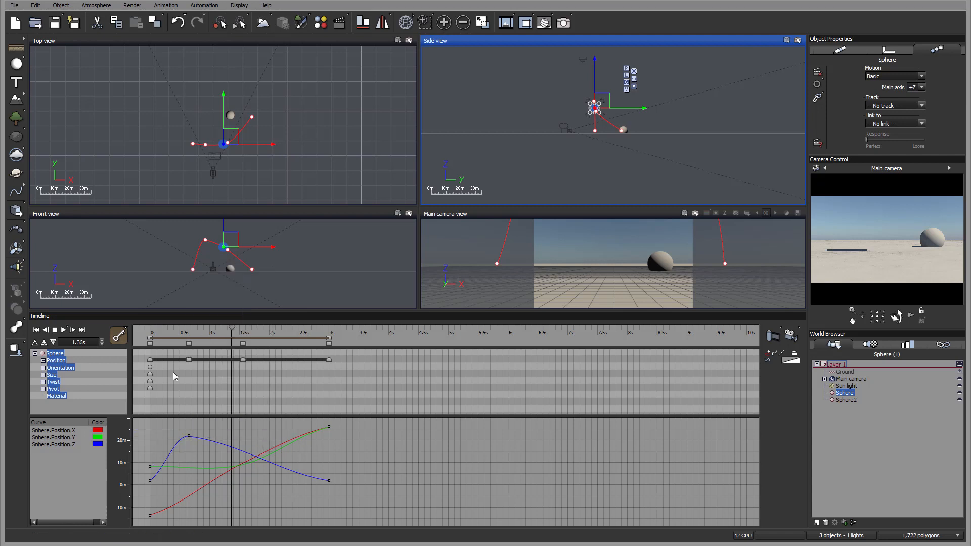
Move the Position.Z keyframe to about 0.99 s and 23 m, and tilt its outgoing tangent handle slightly upward.
left_click(189, 436)
left_click_drag(189, 436, 208, 434)
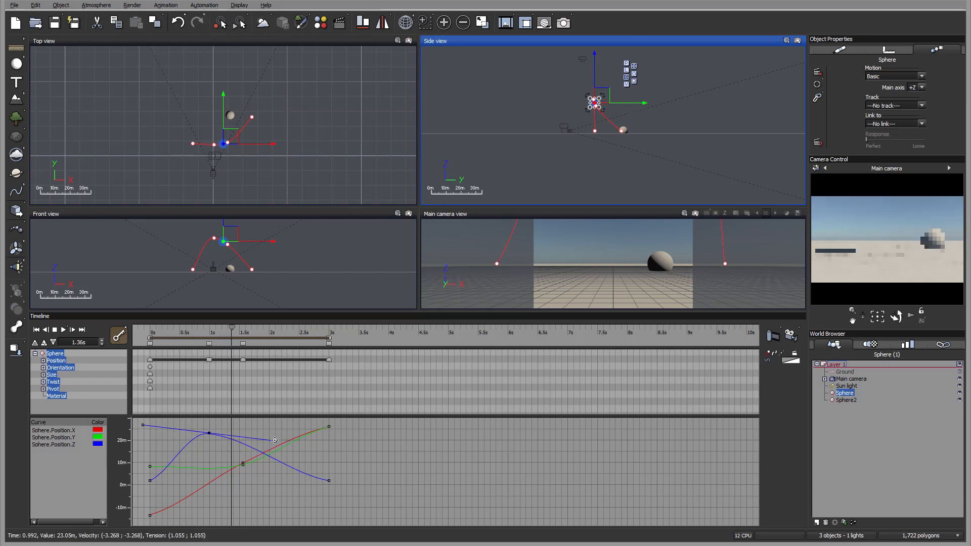
left_click_drag(275, 441, 278, 429)
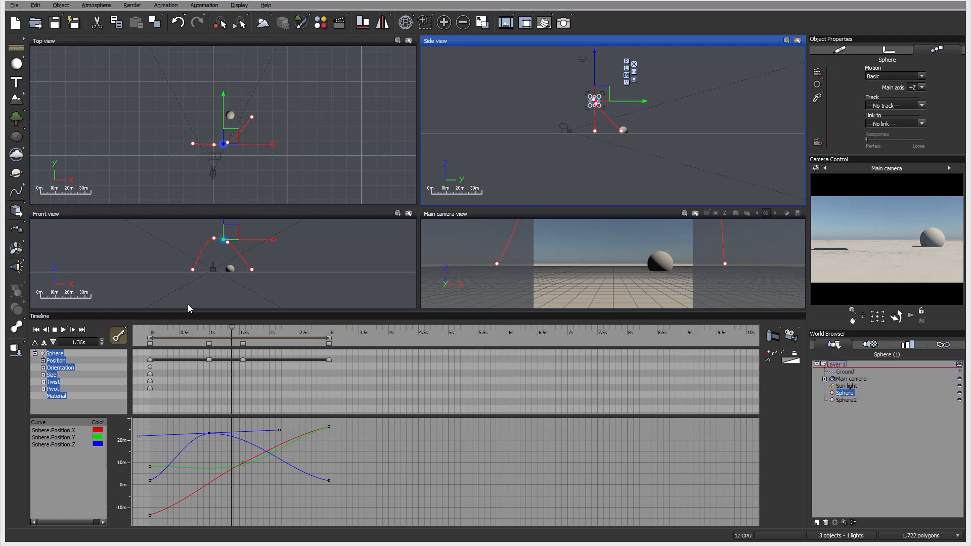
Show the timeline's time as Frames and scrub to frame 31.
left_click(52, 343)
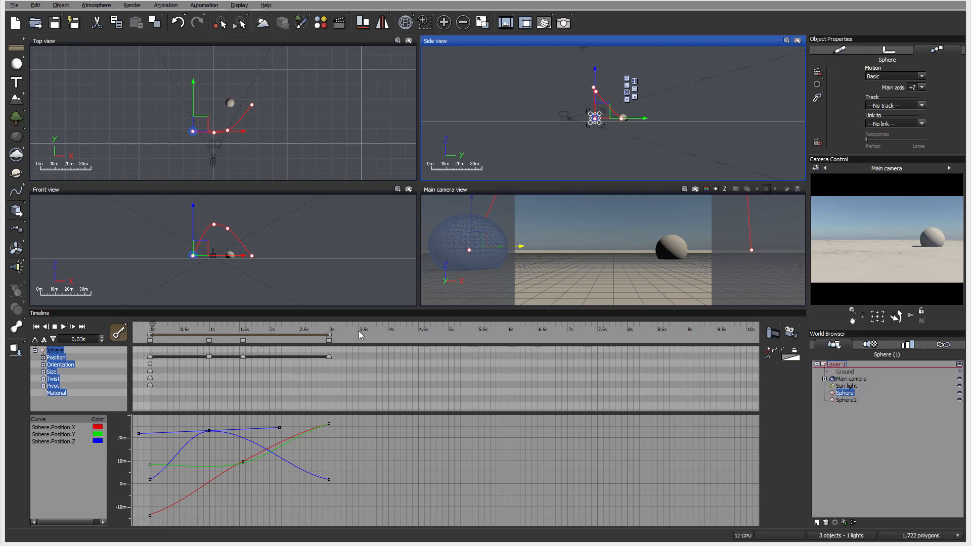
right_click(398, 336)
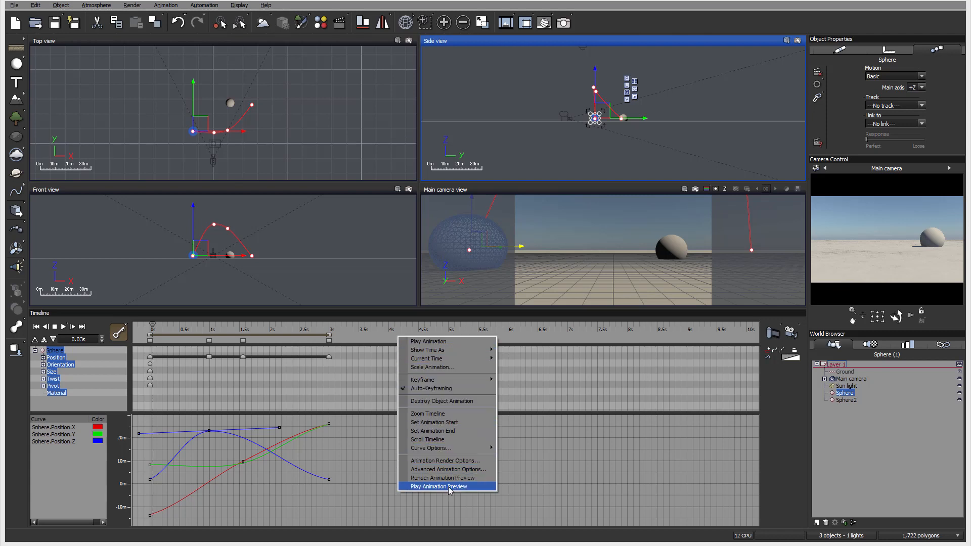
left_click(437, 338)
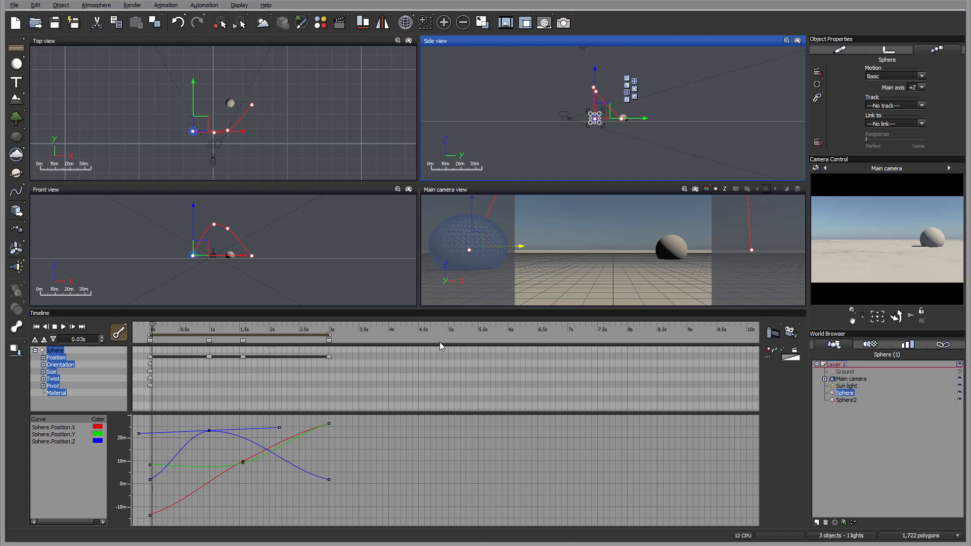
right_click(377, 329)
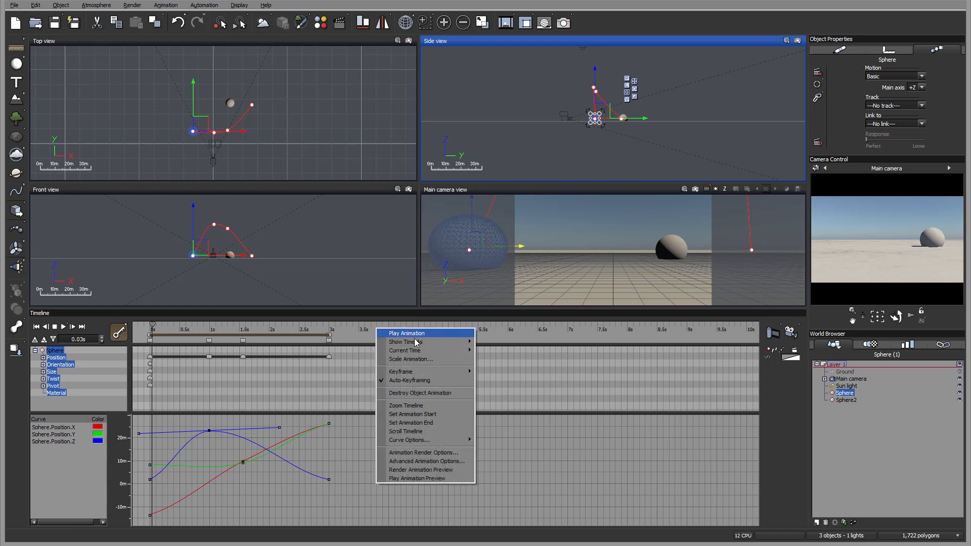
mouse_move(415, 343)
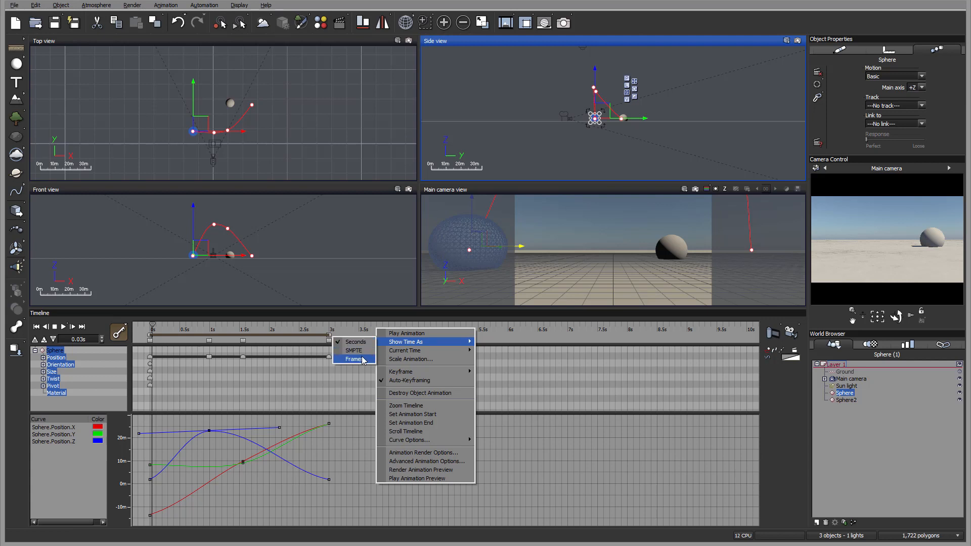
left_click(362, 359)
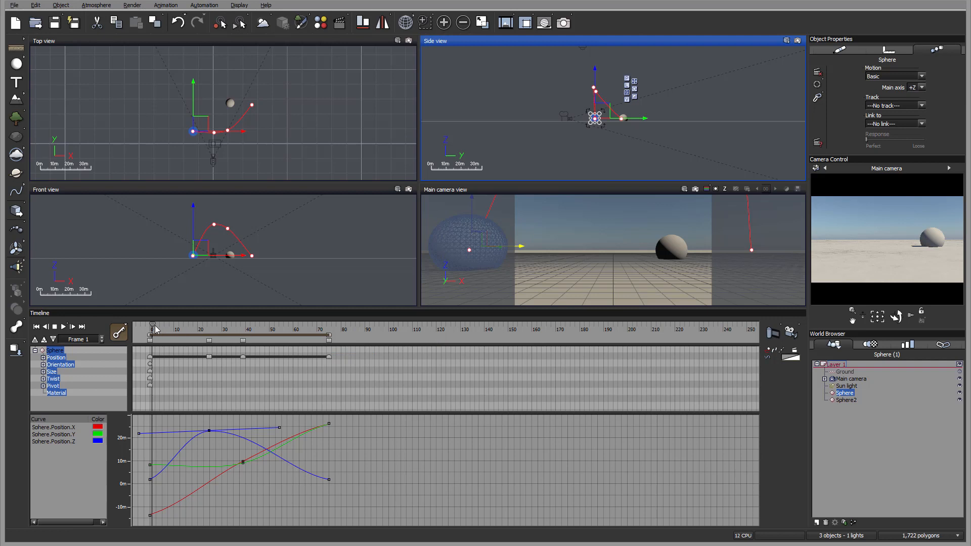
left_click_drag(156, 329, 226, 325)
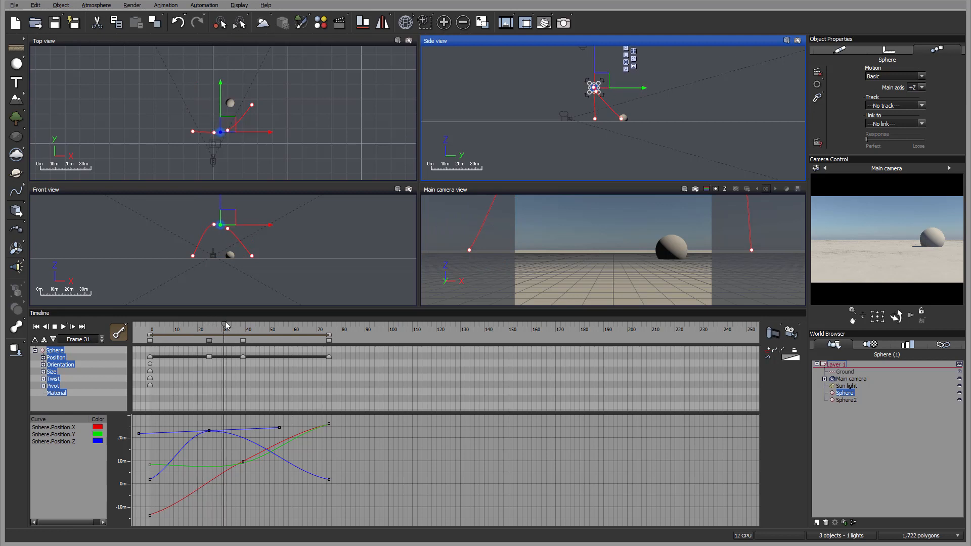
Review the Render Options and the Advanced Animation Options, closing each without changes.
right_click(563, 22)
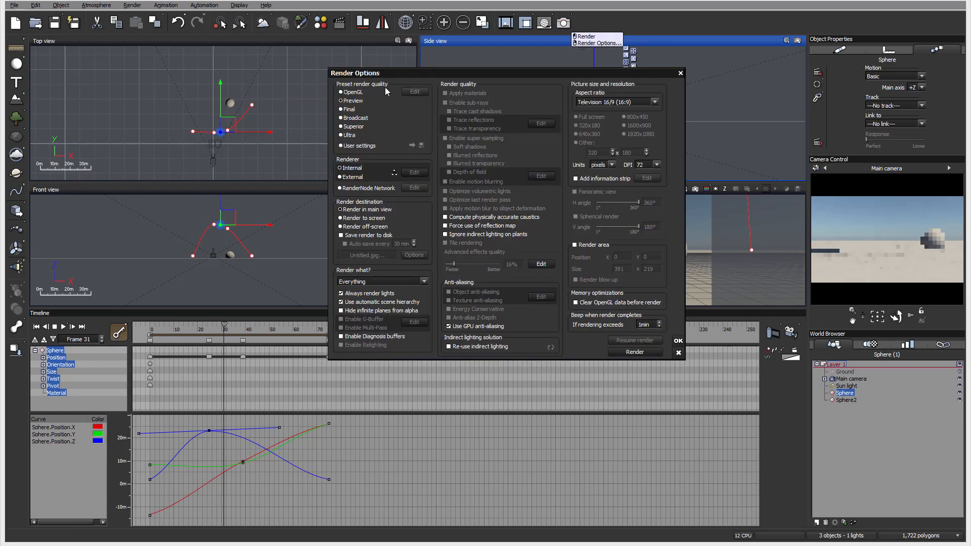
left_click(680, 73)
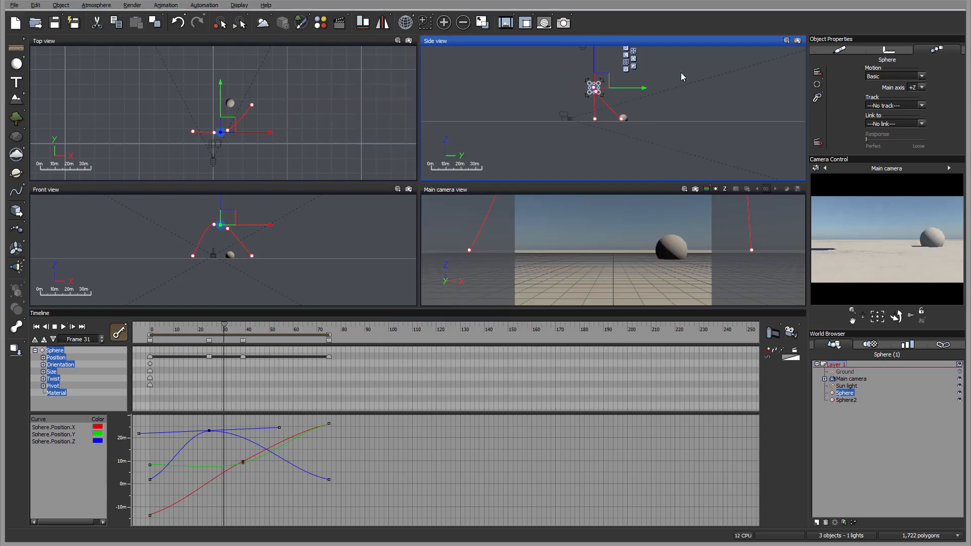
left_click(792, 332)
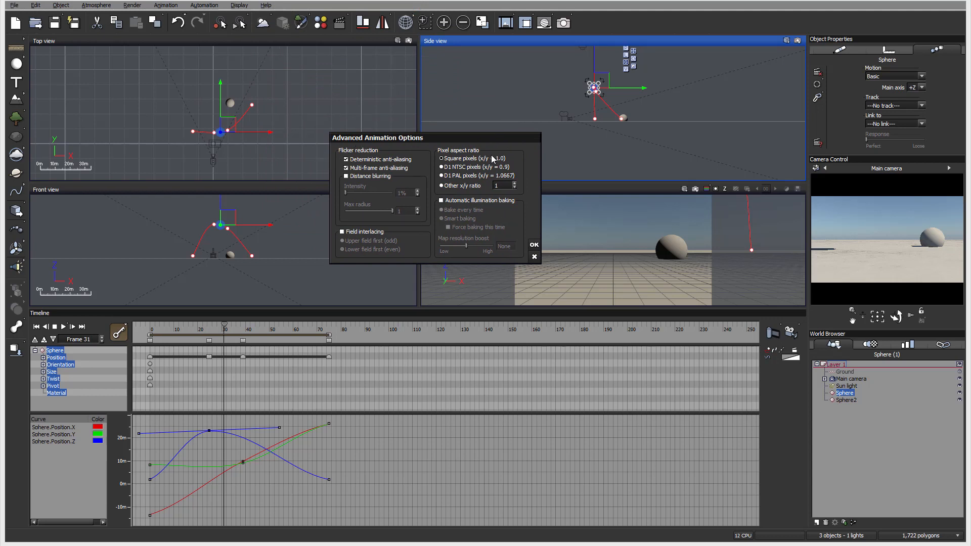
left_click(534, 257)
Set the animation frame rate to 24 frames per second (film) in the Animation Render Options.
left_click(789, 333)
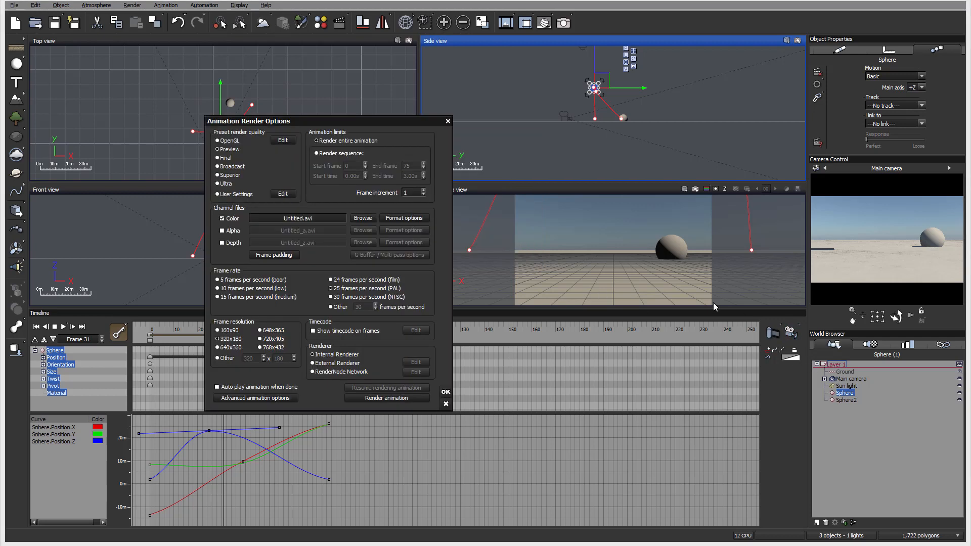
left_click_drag(303, 120, 418, 98)
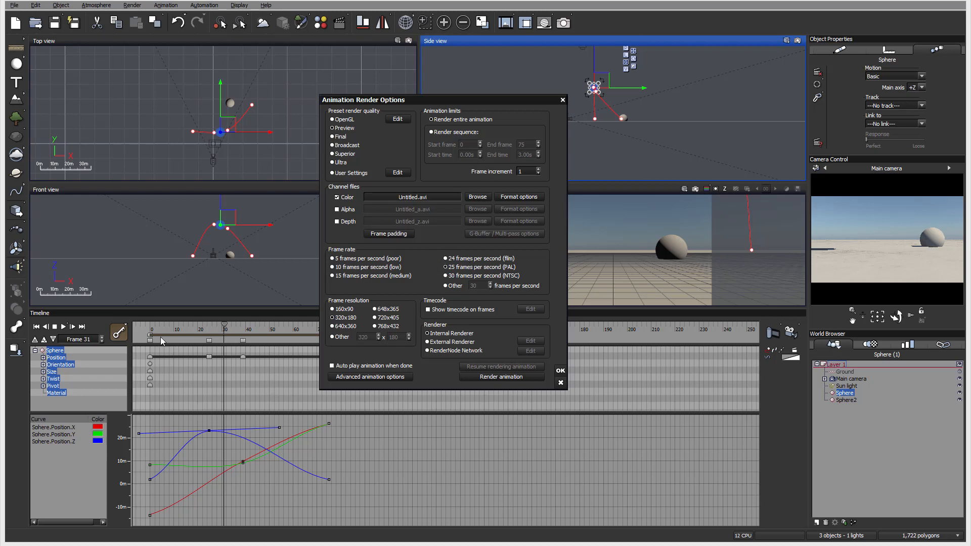
left_click_drag(430, 100, 523, 37)
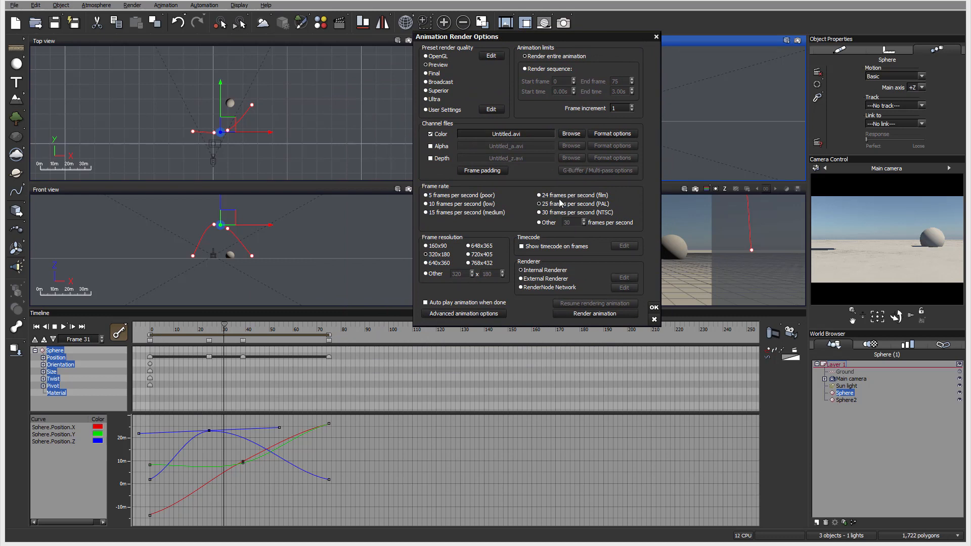
left_click(654, 307)
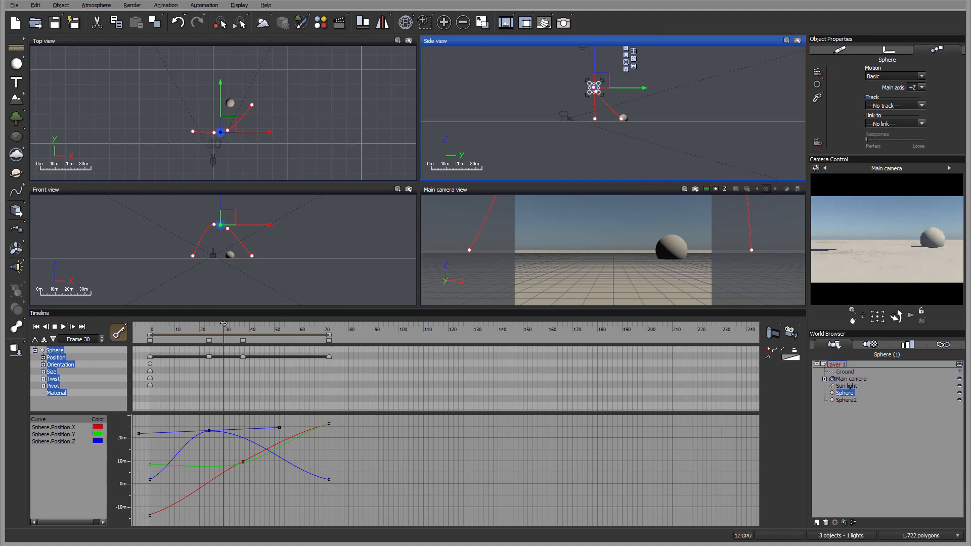
Scrub the timeline to frame 26 and show its time as Seconds.
left_click_drag(224, 324, 215, 324)
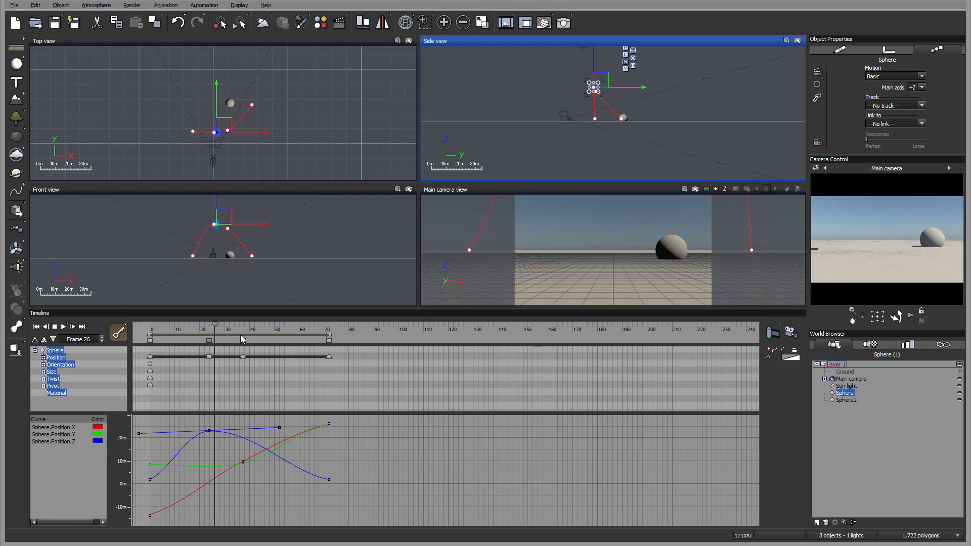
right_click(413, 325)
mouse_move(445, 338)
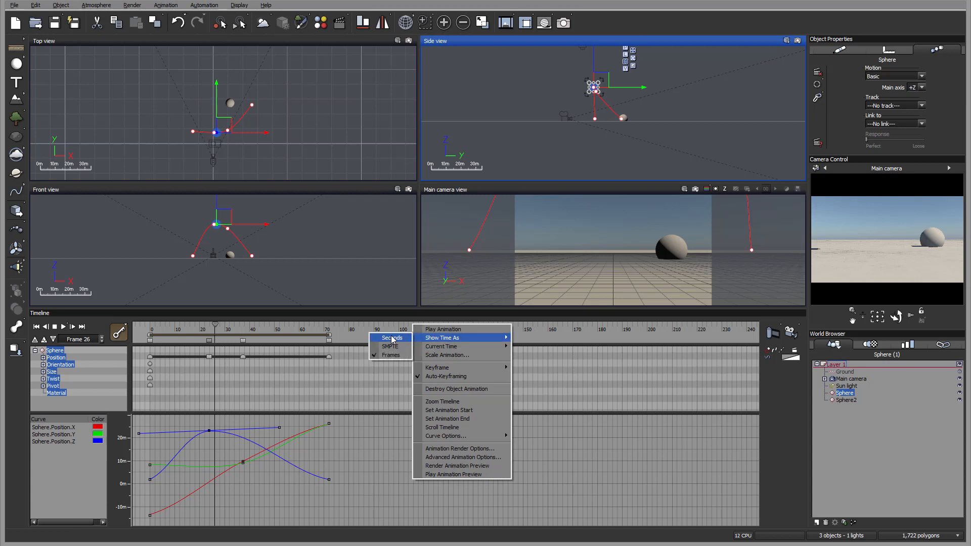
left_click(393, 339)
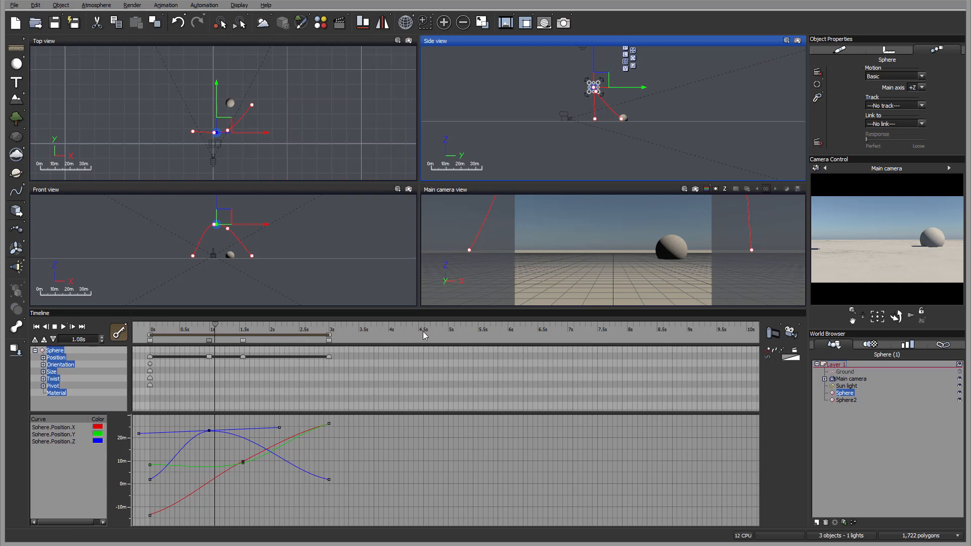
Review the Current Time commands, scrub to 1.17 s, and nudge the current time up one frame.
right_click(409, 334)
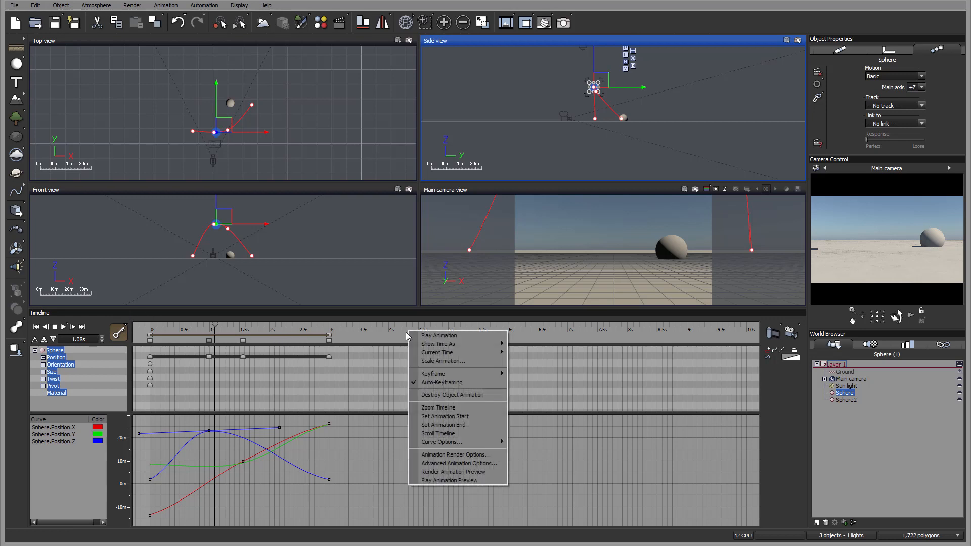
mouse_move(456, 356)
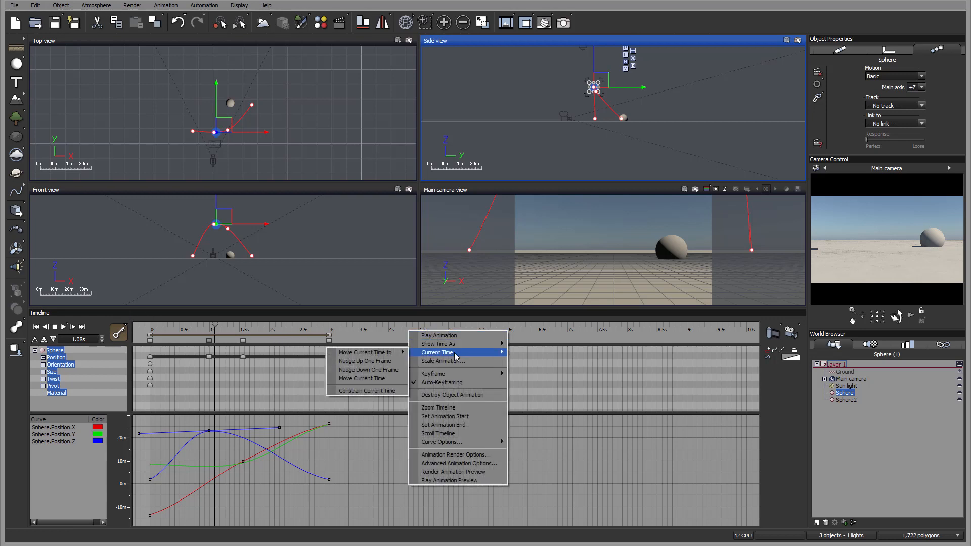
mouse_move(398, 354)
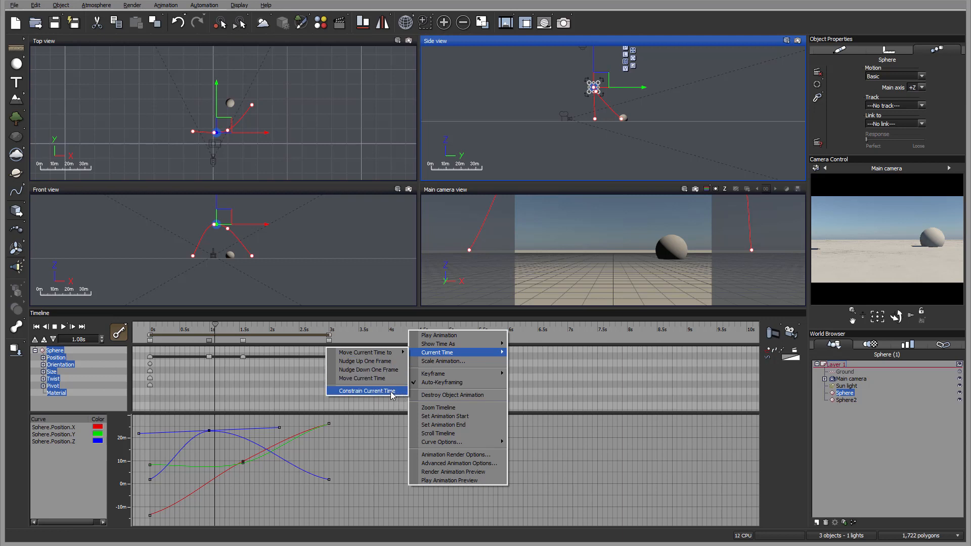
left_click(216, 328)
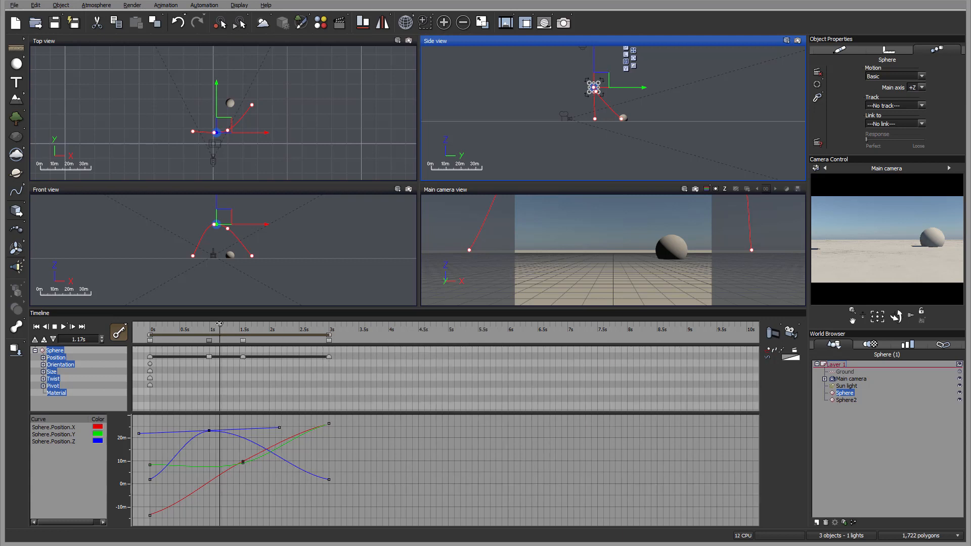
left_click(220, 328)
right_click(368, 332)
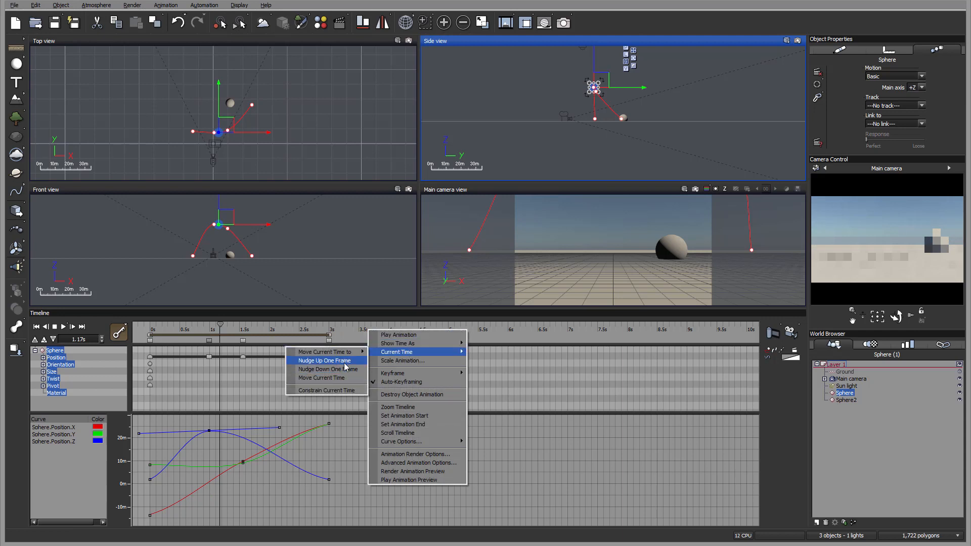
left_click(343, 368)
View the Scale Animation length setting and close it without entering a new length.
right_click(432, 327)
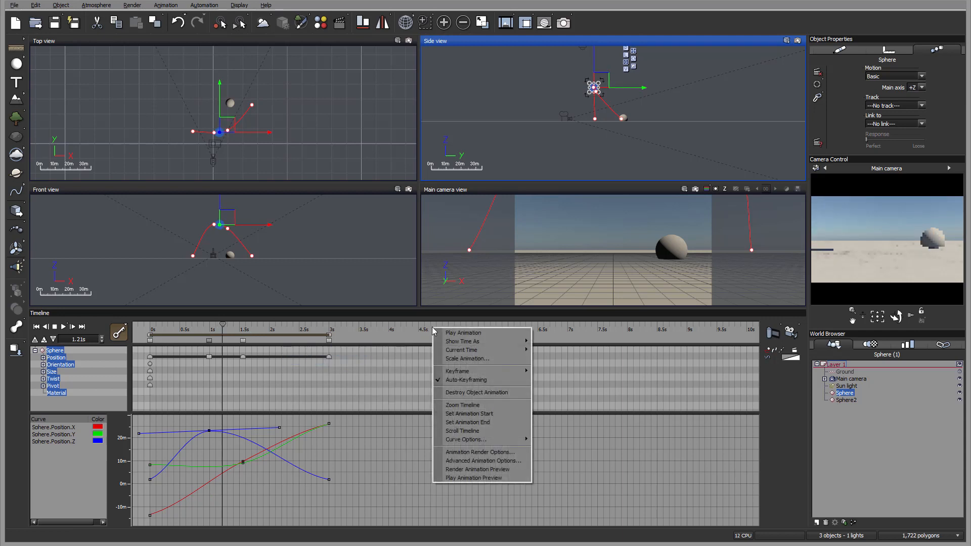
left_click(494, 359)
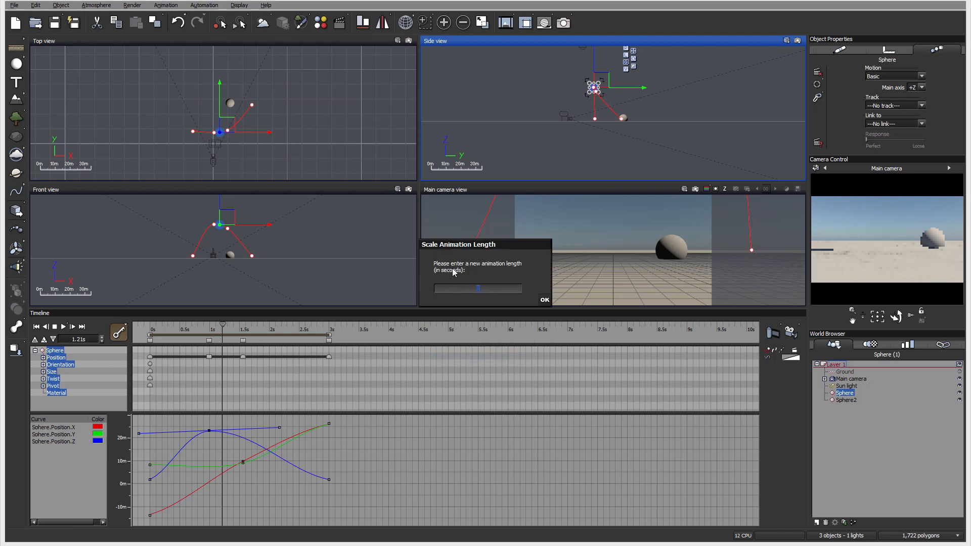
left_click(545, 300)
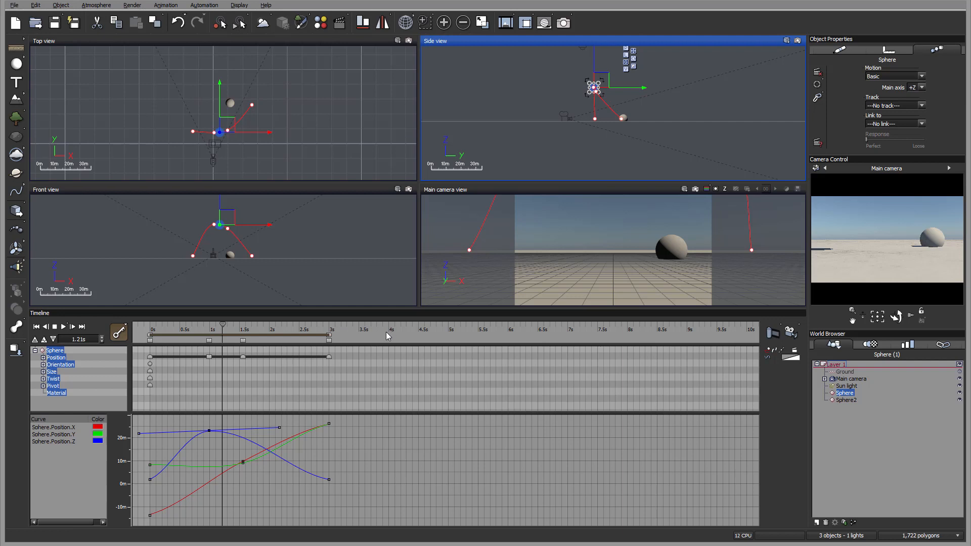
Raise the Position.Z keyframe at about 0.99 s slightly in the curve graph.
left_click_drag(389, 336, 314, 330)
right_click_drag(314, 329, 430, 342)
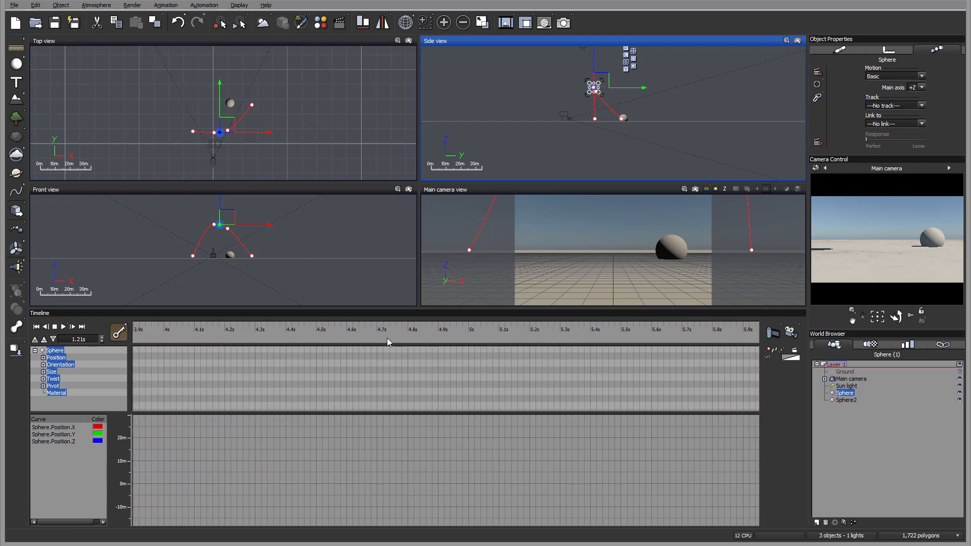
right_click_drag(248, 332, 665, 340)
right_click_drag(302, 331, 760, 352)
right_click_drag(457, 328, 731, 324)
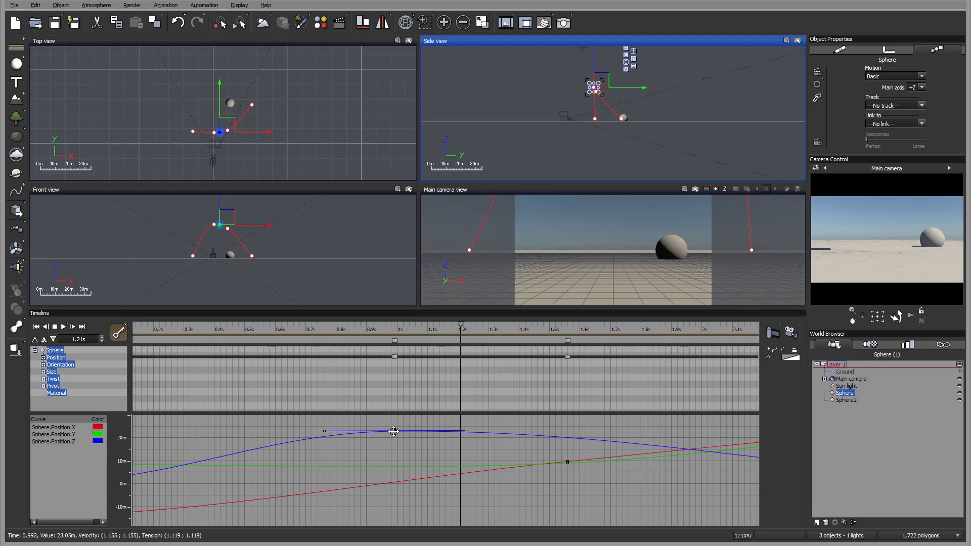
mouse_move(394, 430)
left_mouse_down()
mouse_move(394, 461)
mouse_move(393, 427)
left_mouse_up()
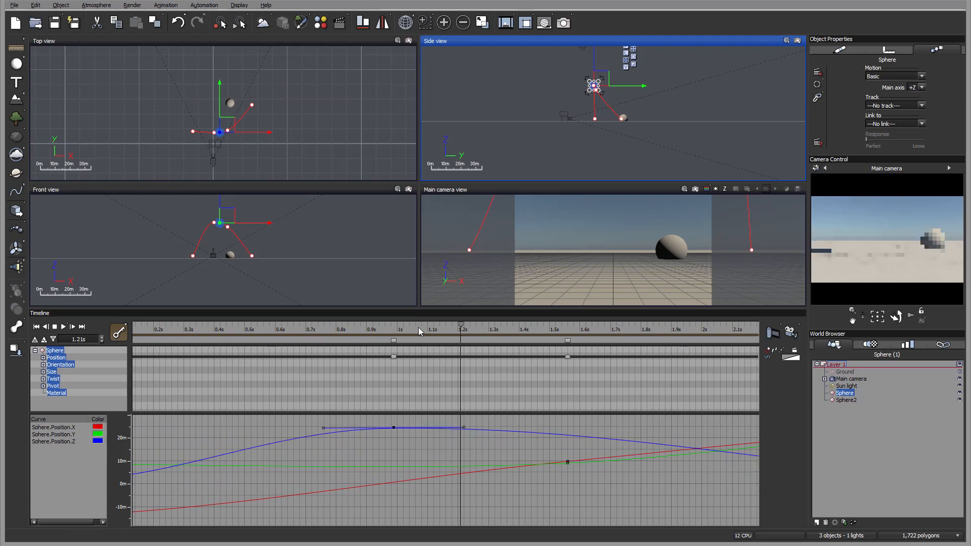
scroll(424, 327, "down", 5)
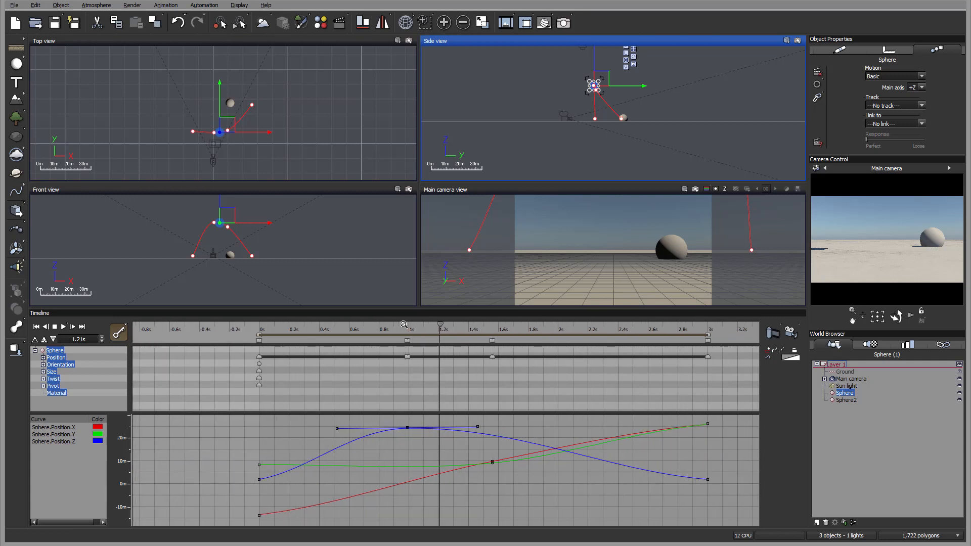
right_click_drag(487, 330, 342, 329)
Review the keyframe commands and destroy the selected Sphere's object animation.
right_click(522, 338)
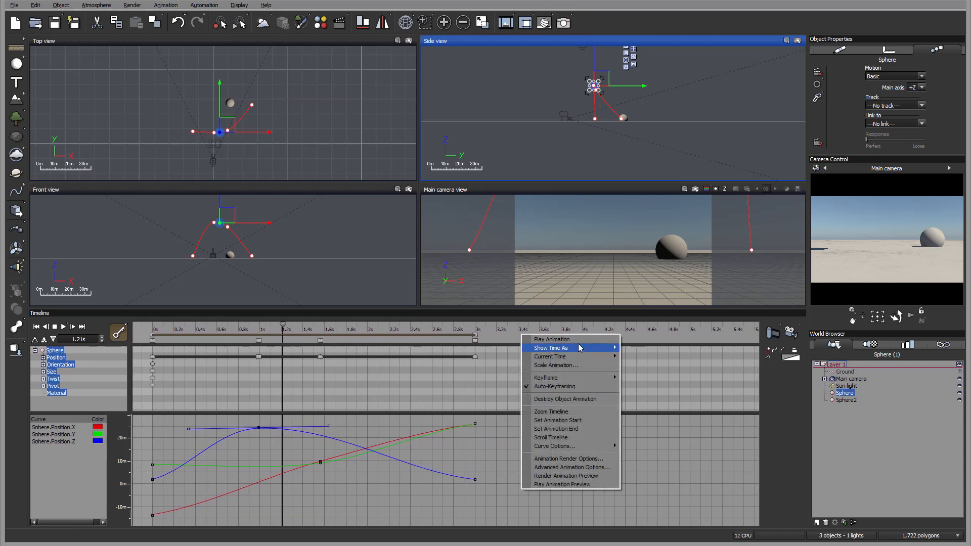
mouse_move(570, 378)
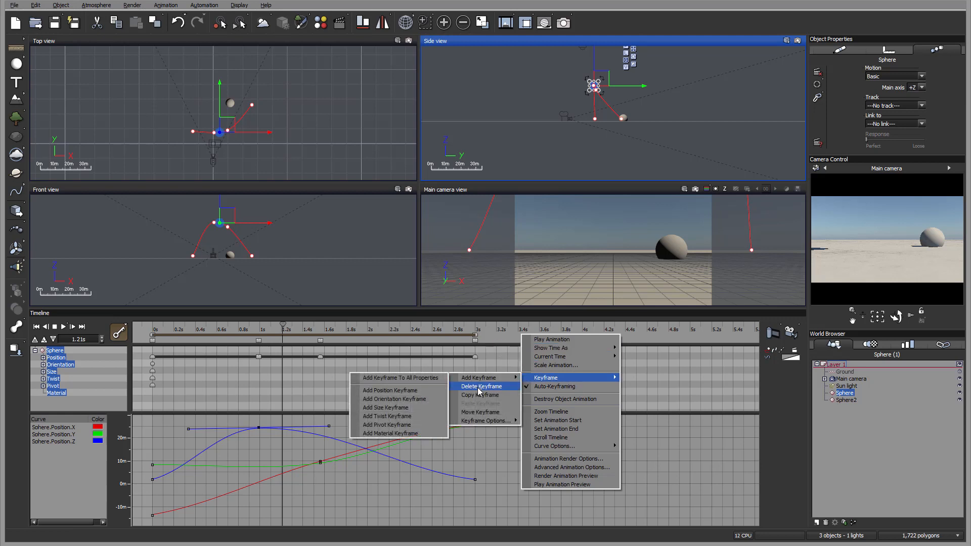
mouse_move(474, 424)
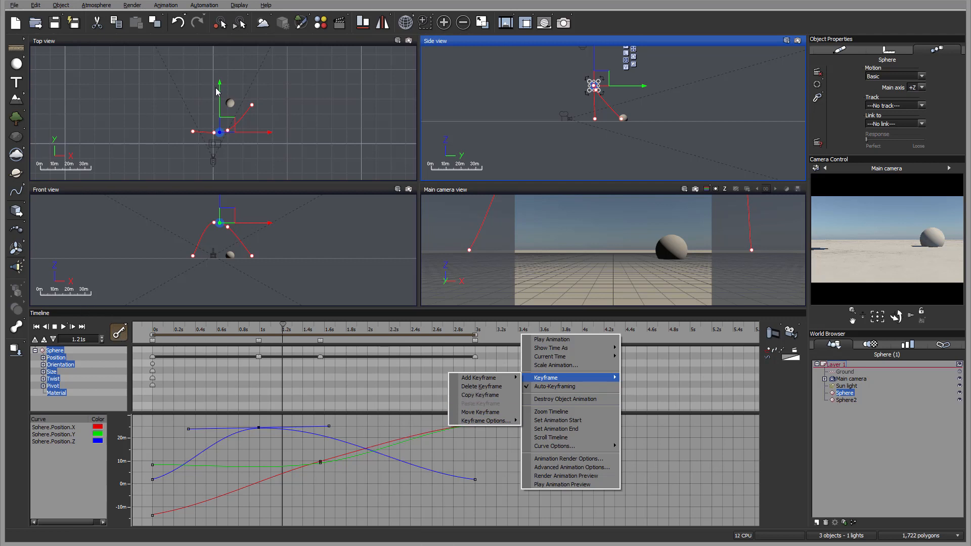
mouse_move(564, 379)
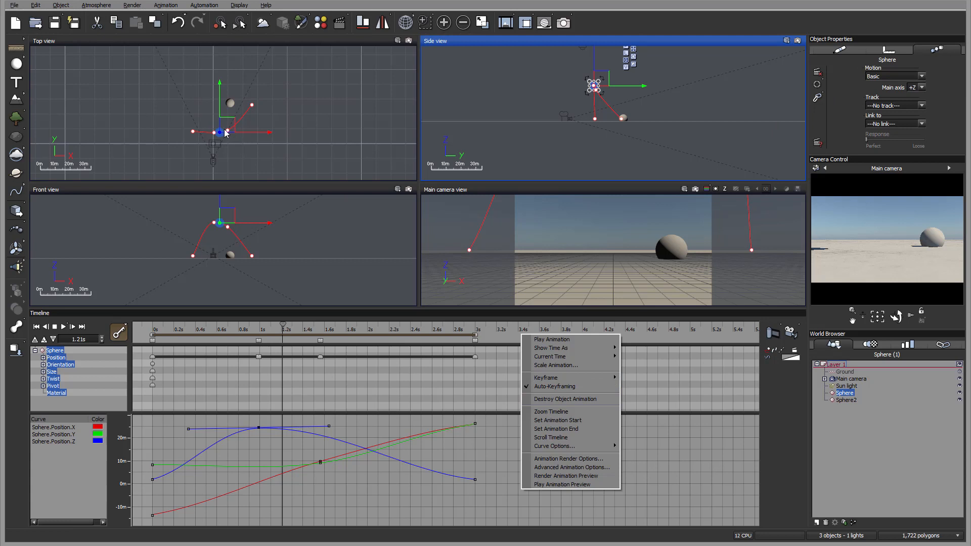
left_click(565, 399)
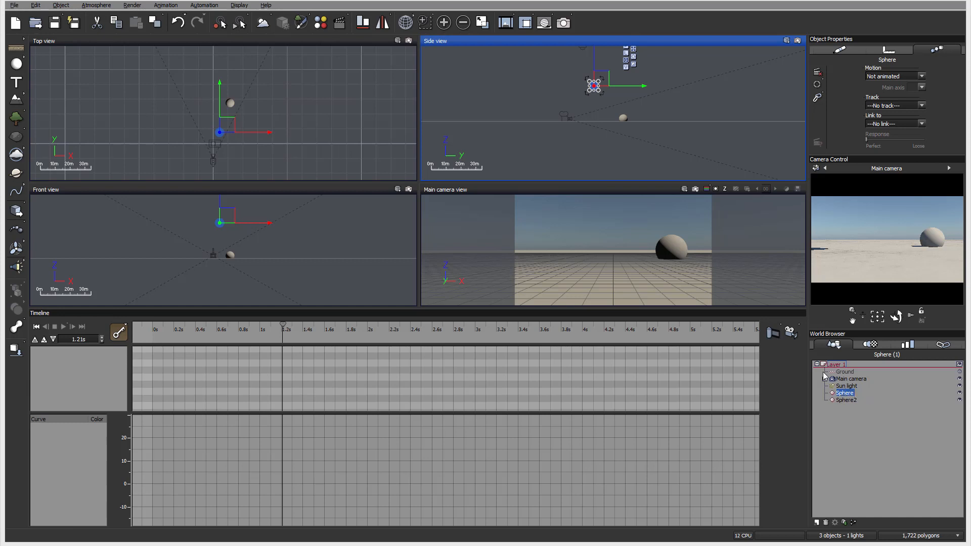
At 0 s, place Sphere on the ground to the left of Sphere2 and add a keyframe to all its properties.
left_click(36, 328)
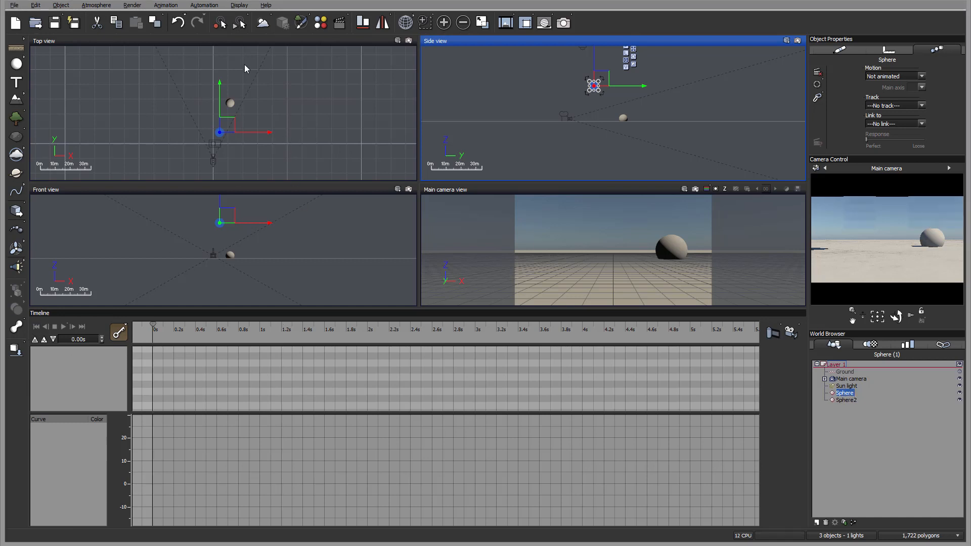
left_click_drag(226, 124, 181, 89)
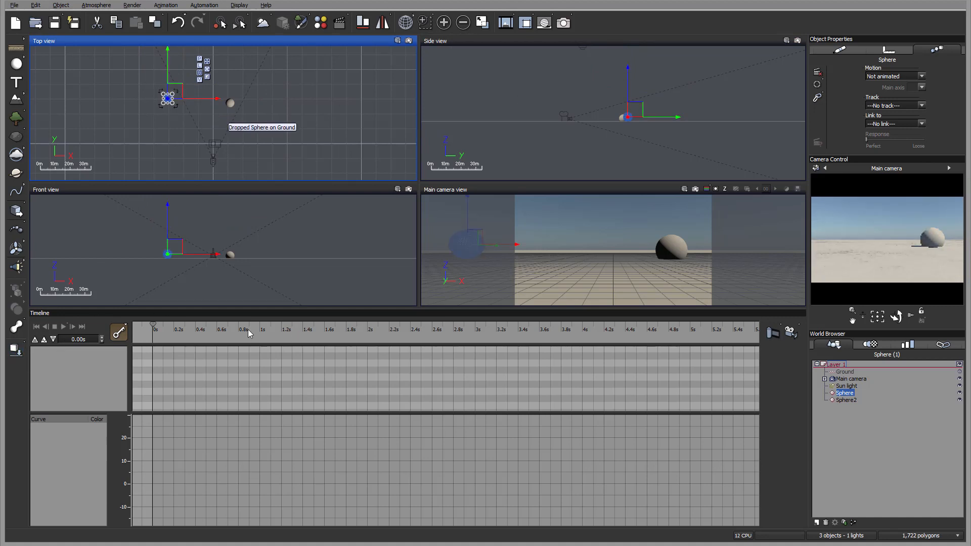
right_click(192, 329)
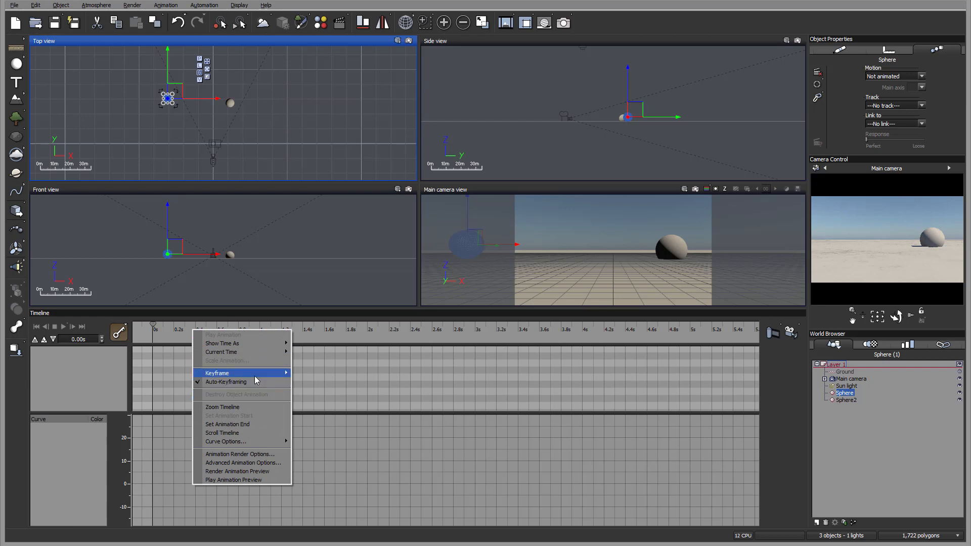
mouse_move(254, 375)
mouse_move(159, 374)
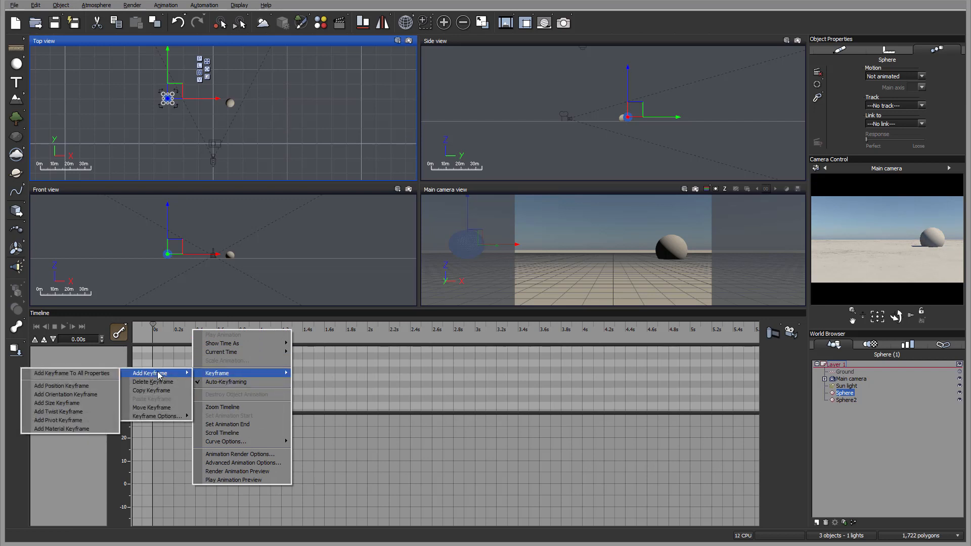
left_click(80, 374)
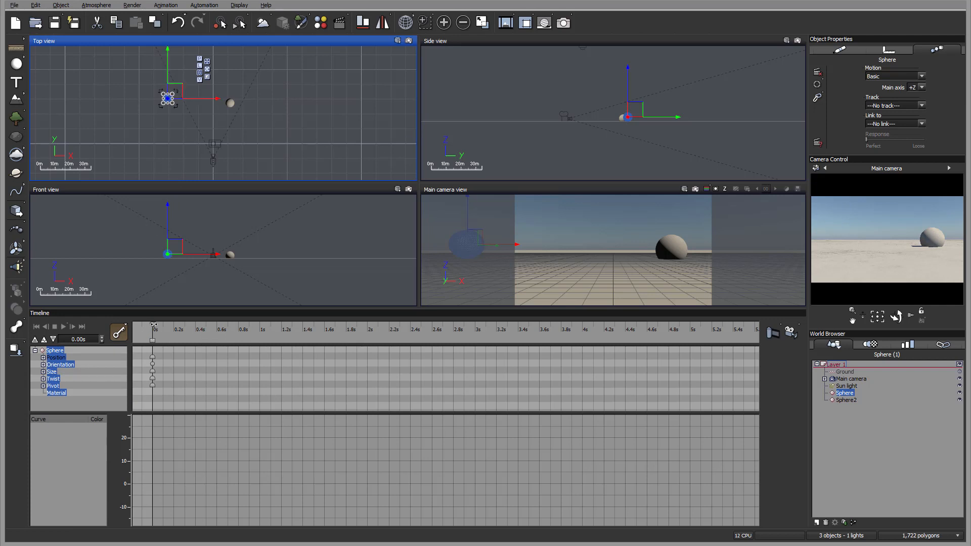
Set the current time to 3.00 s and move Sphere along the X axis past Sphere2 to keyframe its end position.
left_click_drag(367, 328, 475, 328)
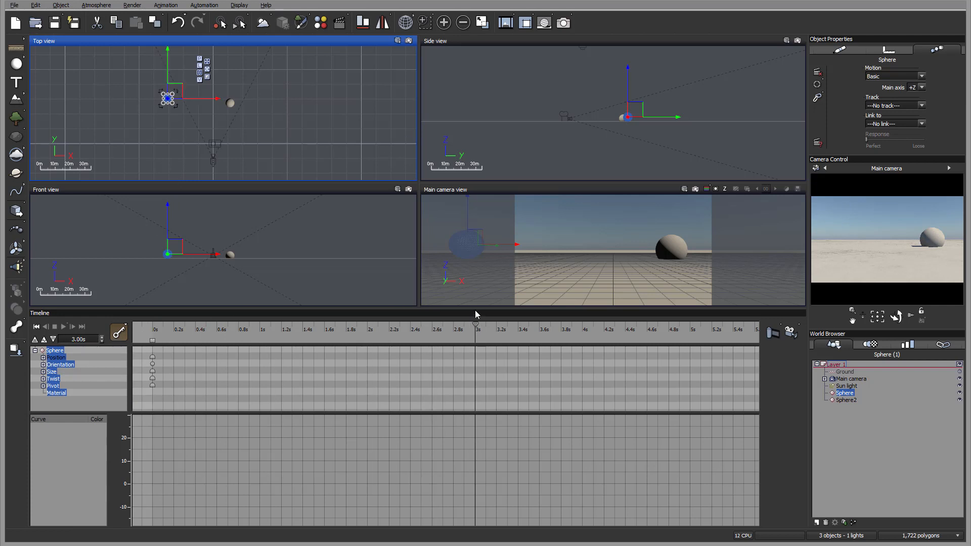
left_click_drag(175, 90, 278, 90)
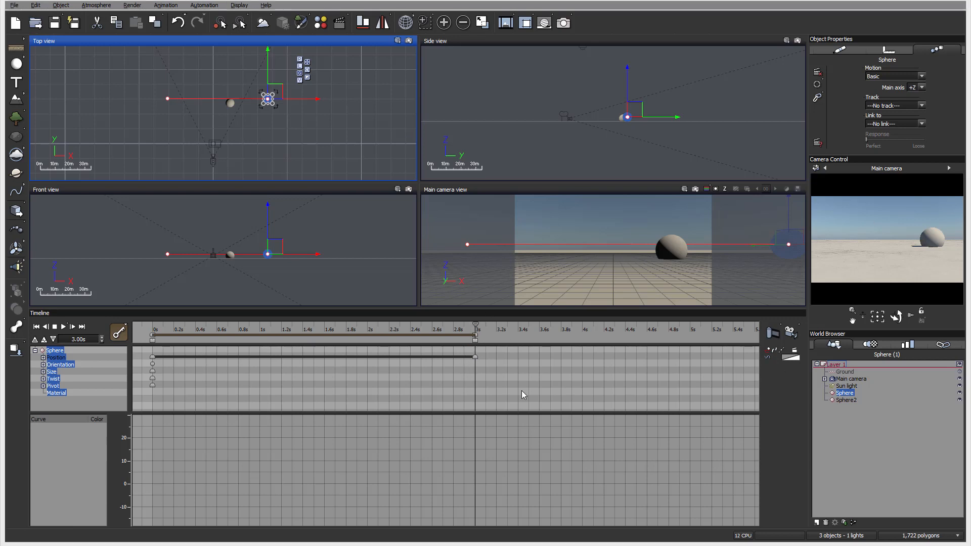
right_click(500, 334)
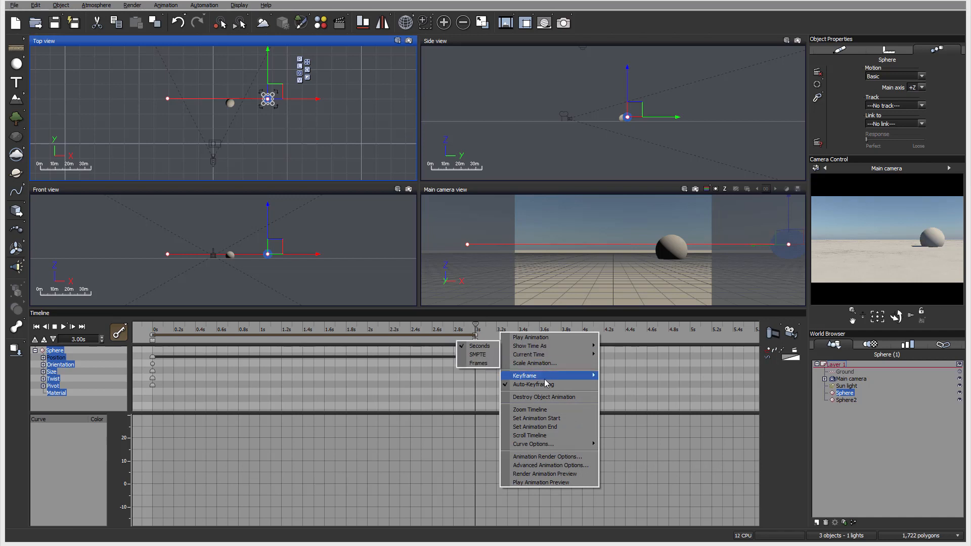
left_click(551, 401)
right_click(504, 334)
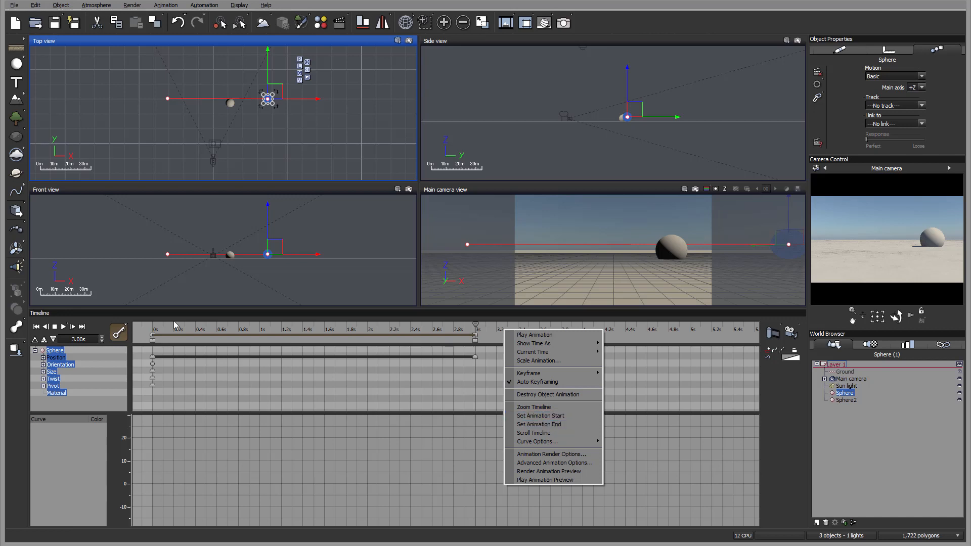
left_click(497, 330)
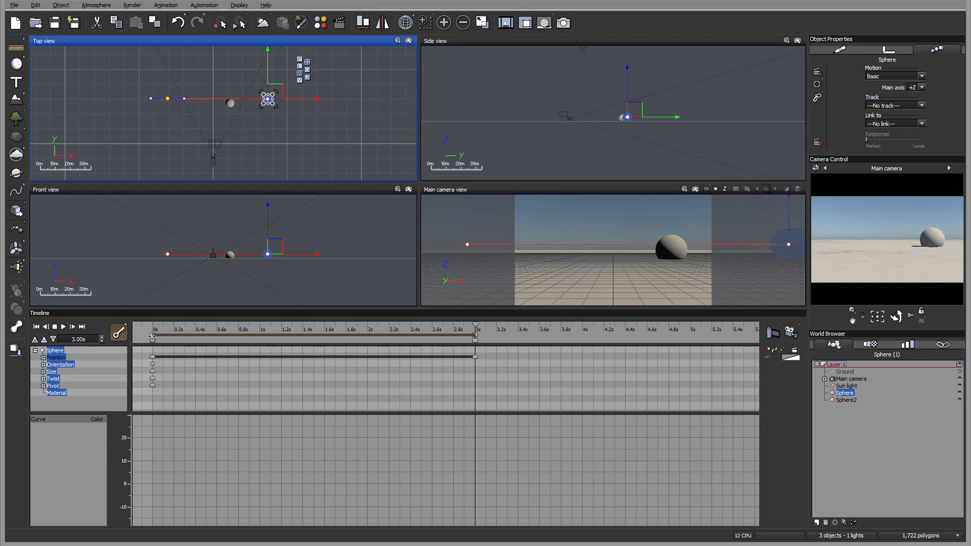
Shift Sphere's starting keyframes from 0 s to about 0.8 s on the timeline.
left_click_drag(152, 336, 238, 341)
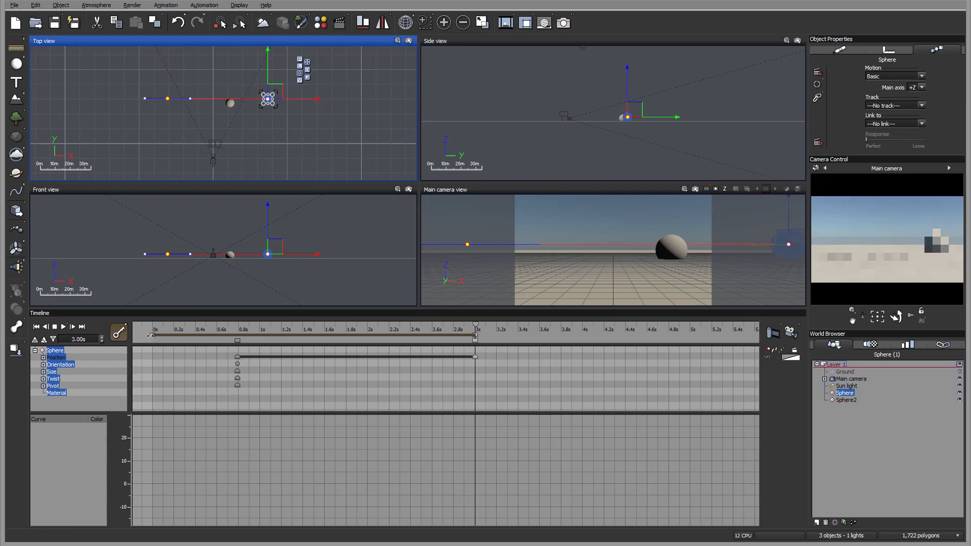
left_click_drag(151, 336, 476, 338)
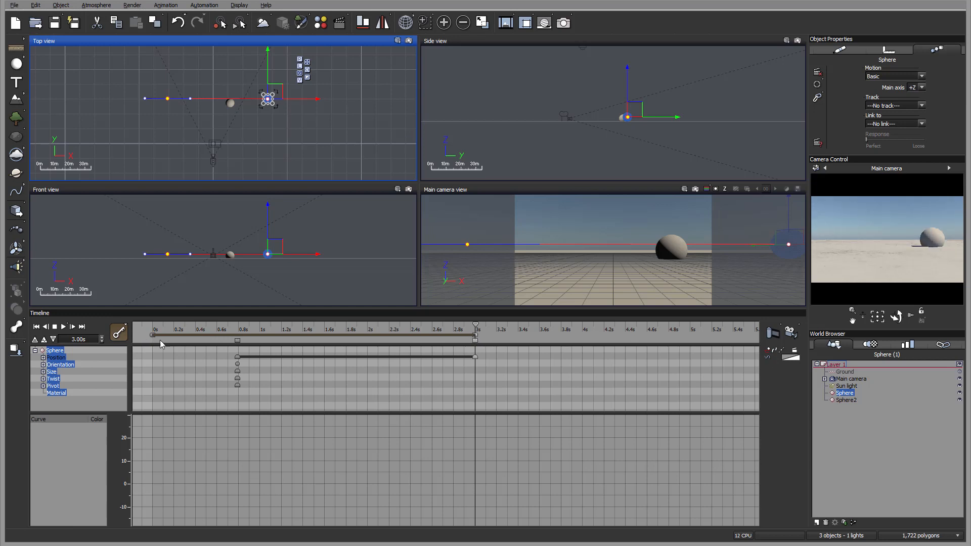
left_click_drag(151, 335, 257, 341)
left_click_drag(264, 340, 151, 339)
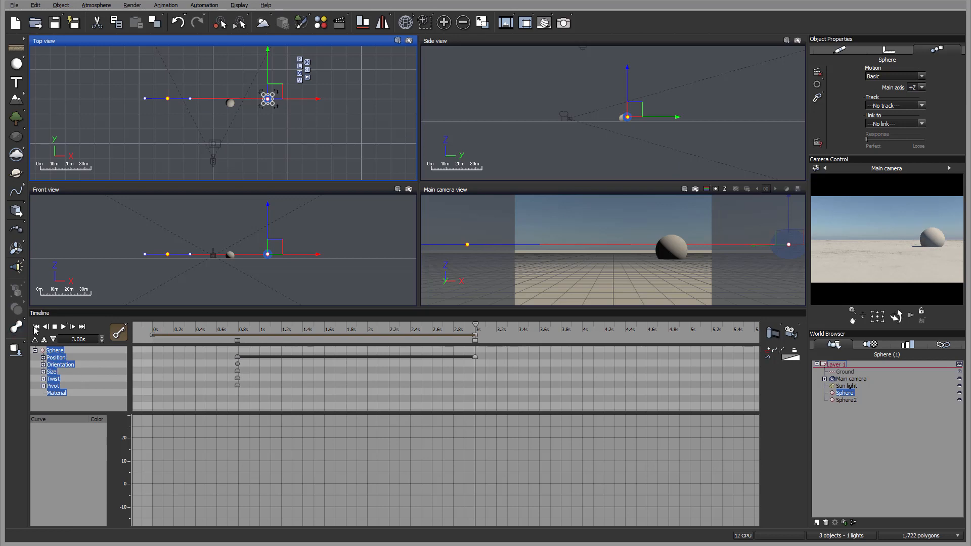
Return to the start of the animation at 0 s and preview Sphere's motion up to about 2.9 s.
left_click(44, 327)
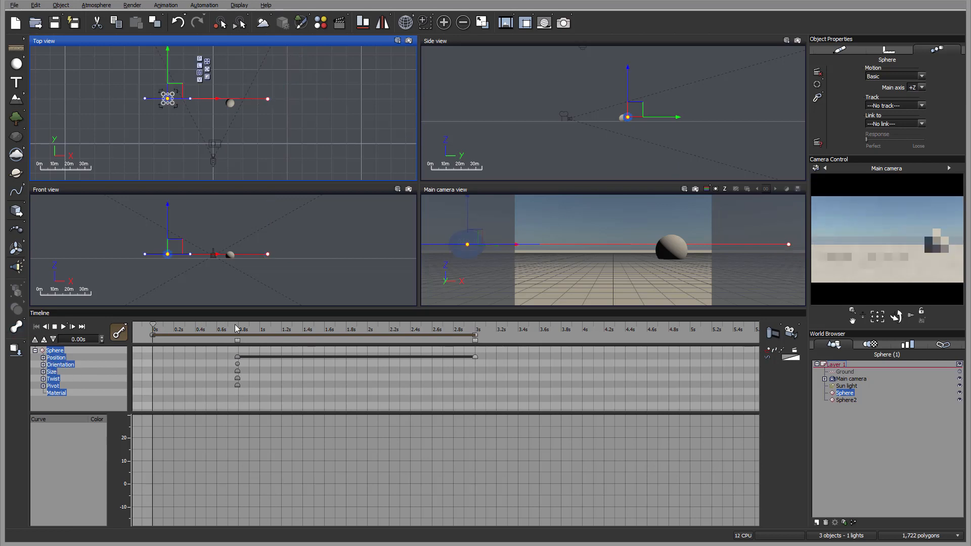
left_click(64, 327)
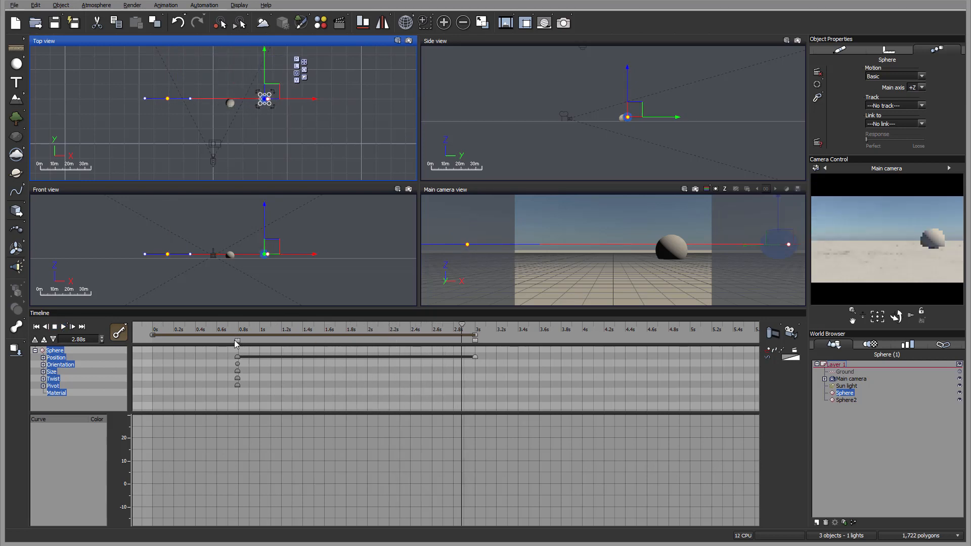
Shift Sphere's starting keyframes slightly later to about 0.83 s and scrub the current time back to just before 0 s.
mouse_move(237, 341)
left_mouse_down()
mouse_move(364, 341)
mouse_move(205, 342)
mouse_move(347, 342)
mouse_move(260, 342)
mouse_move(244, 355)
left_mouse_up()
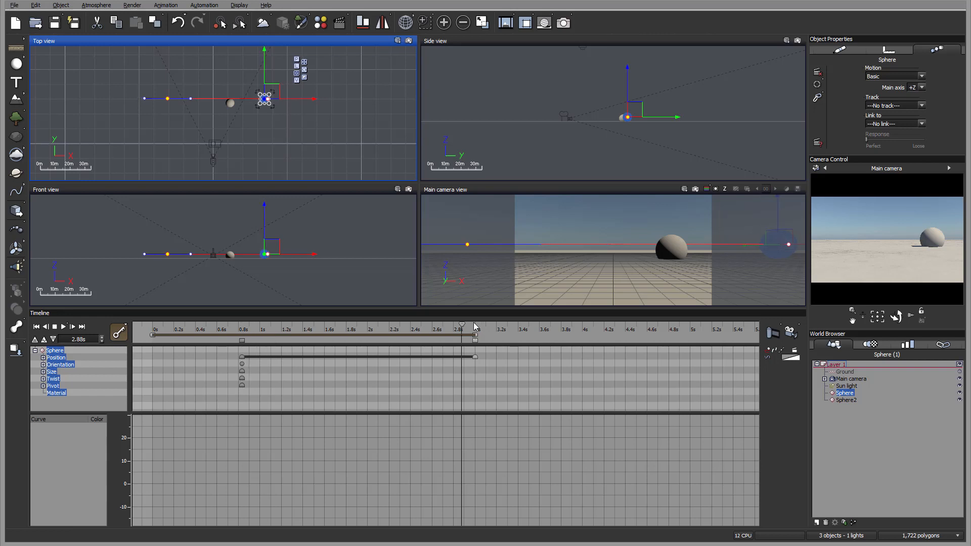
left_click_drag(463, 324, 280, 329)
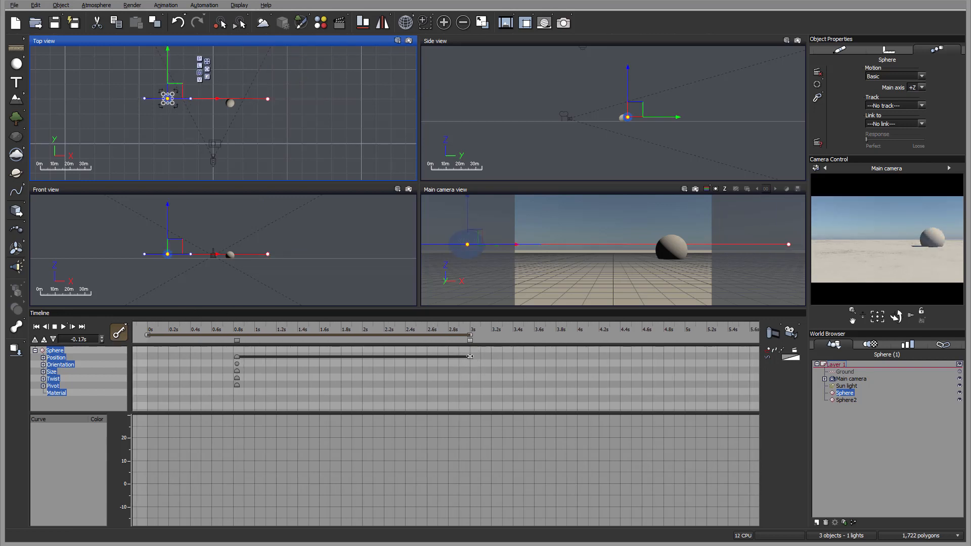
mouse_move(470, 357)
left_mouse_down()
mouse_move(335, 357)
mouse_move(485, 356)
mouse_move(444, 341)
mouse_move(471, 341)
left_mouse_up()
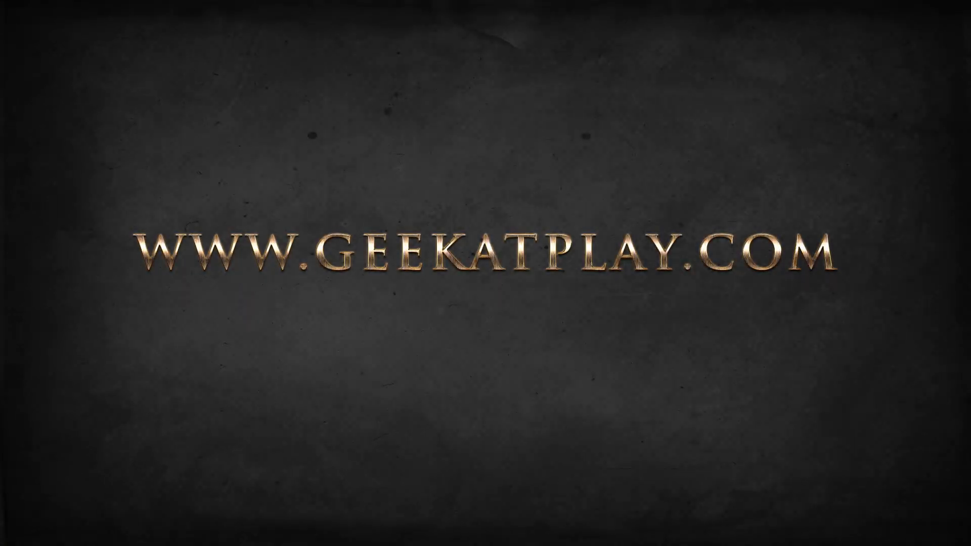